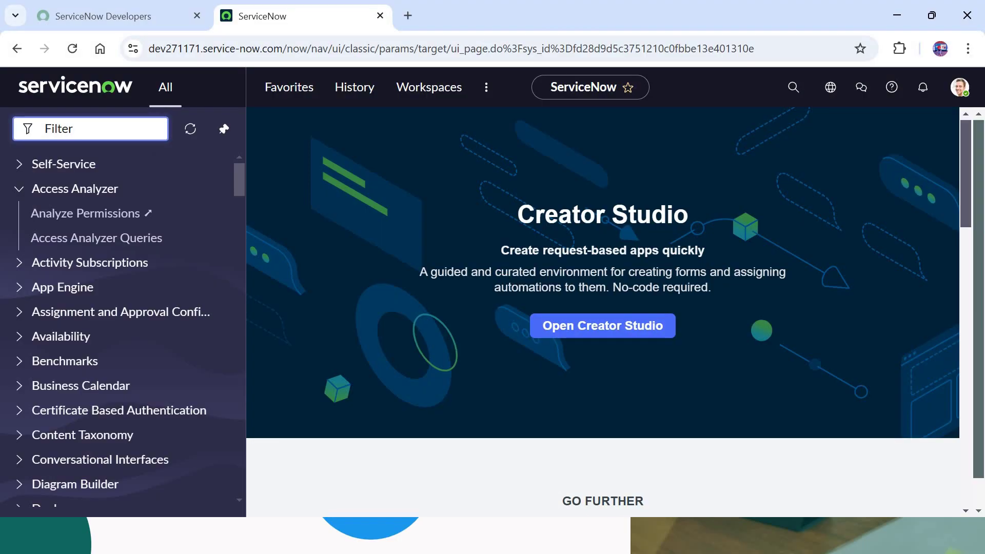
# Filter the navigator for 'notifica' and start a new record from the Email - Notifications list
pyautogui.click(138, 128)
pyautogui.write('notifica')
pyautogui.click(104, 200)
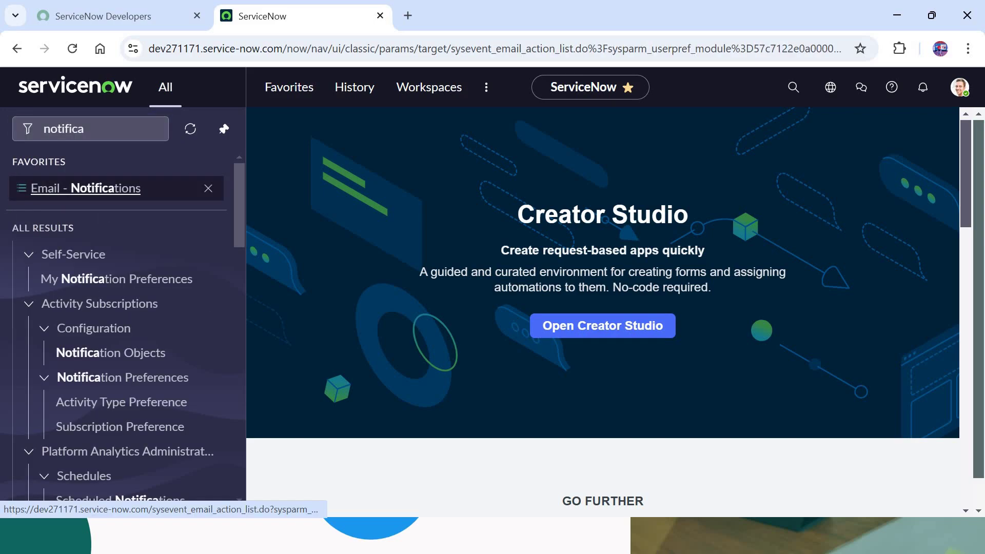
pyautogui.click(954, 127)
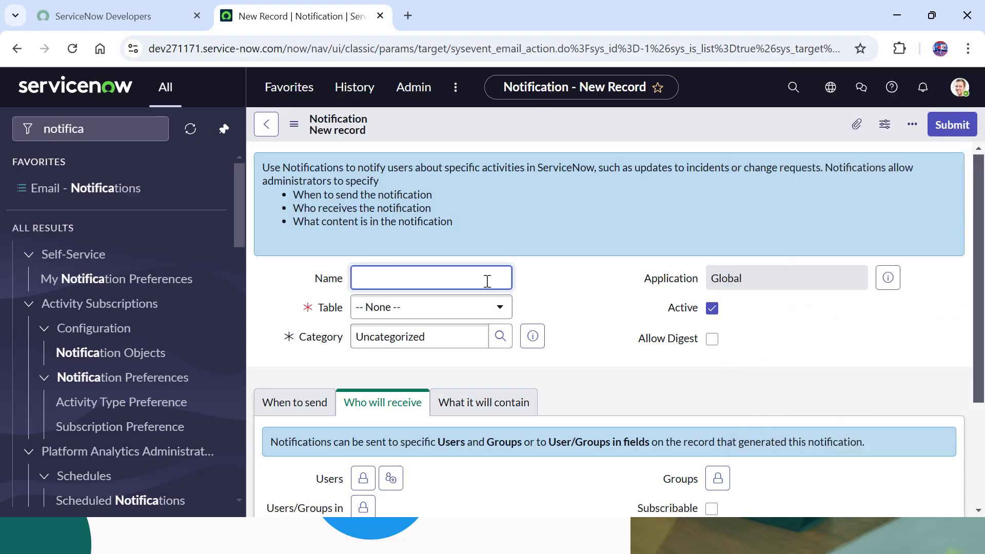
# Name the notification 'CC Demo' and set its table to Incident
pyautogui.write('CC Demo')
pyautogui.click(484, 308)
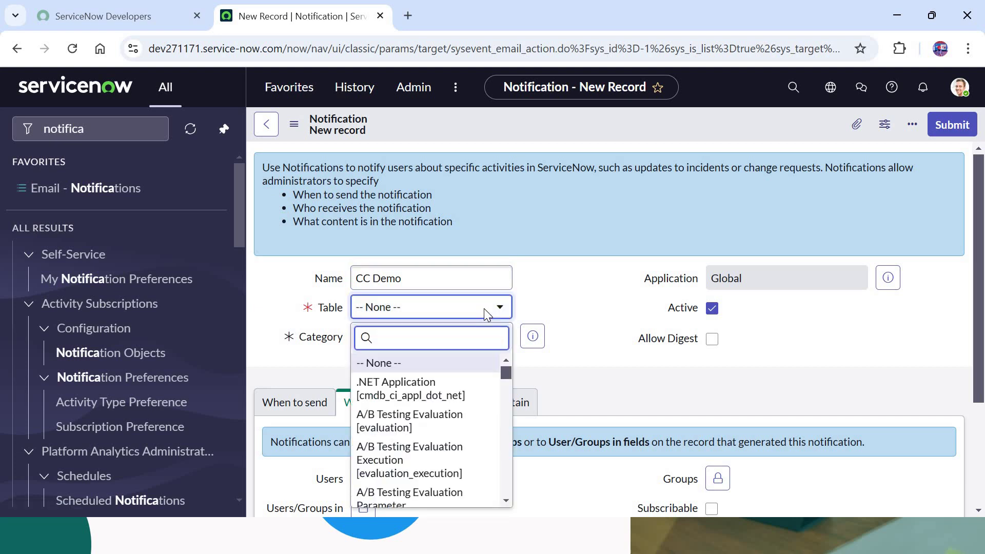
pyautogui.write('incident')
pyautogui.press('Return')
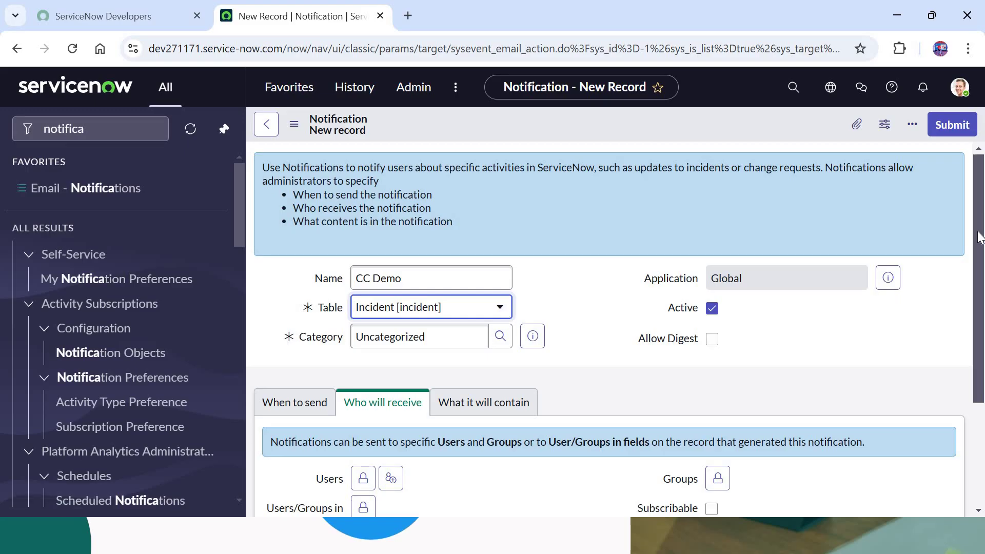
# Under When to send, tick Inserted so it sends on new incidents
pyautogui.scroll(-3, 687, 281)
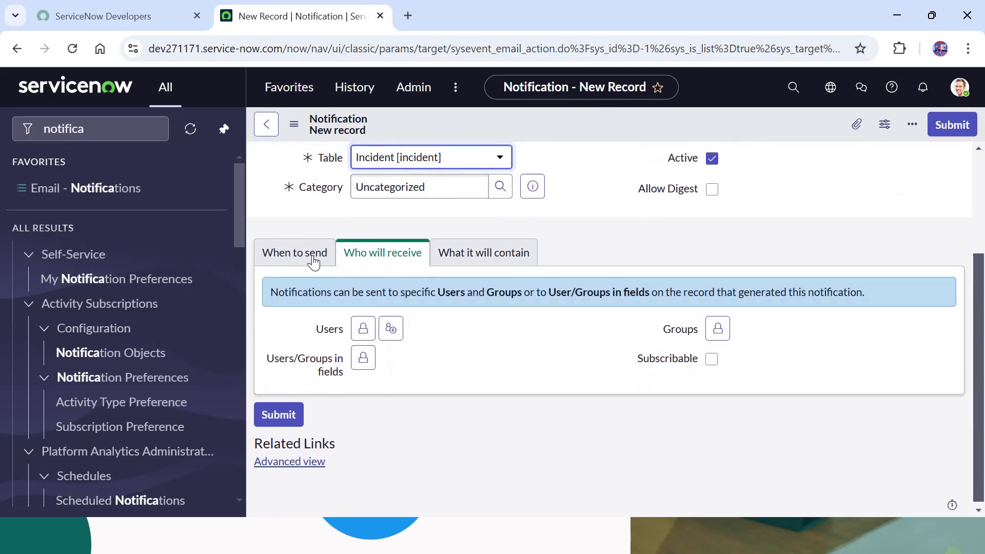
pyautogui.click(314, 261)
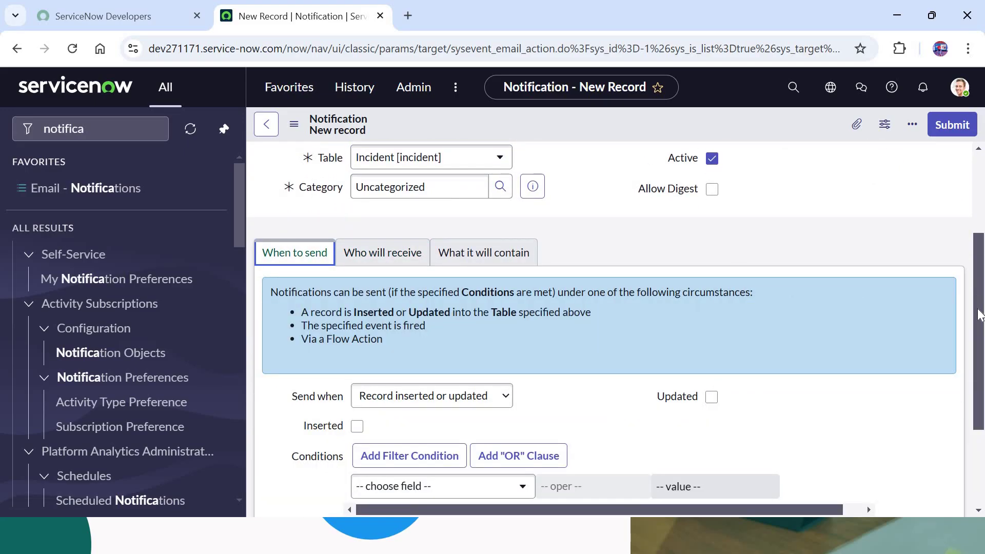
pyautogui.scroll(-1, 956, 354)
pyautogui.scroll(-2, 956, 355)
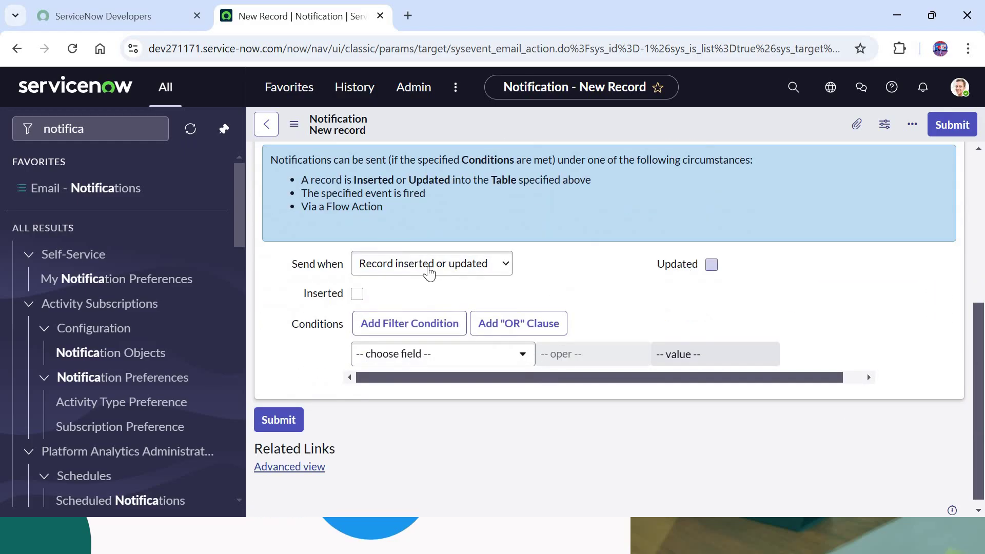
pyautogui.click(364, 296)
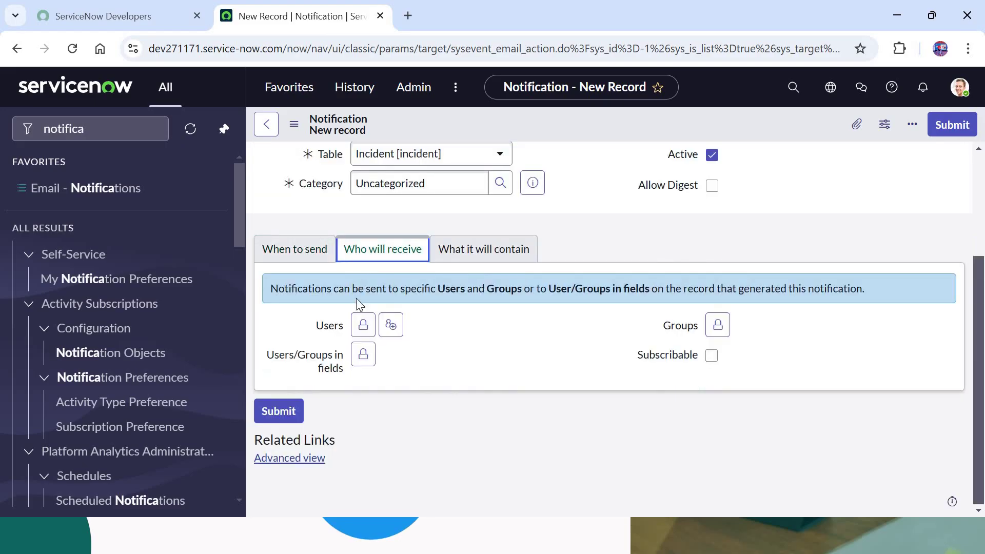
# Add Caller as a recipient under Users/Groups in fields
pyautogui.click(364, 354)
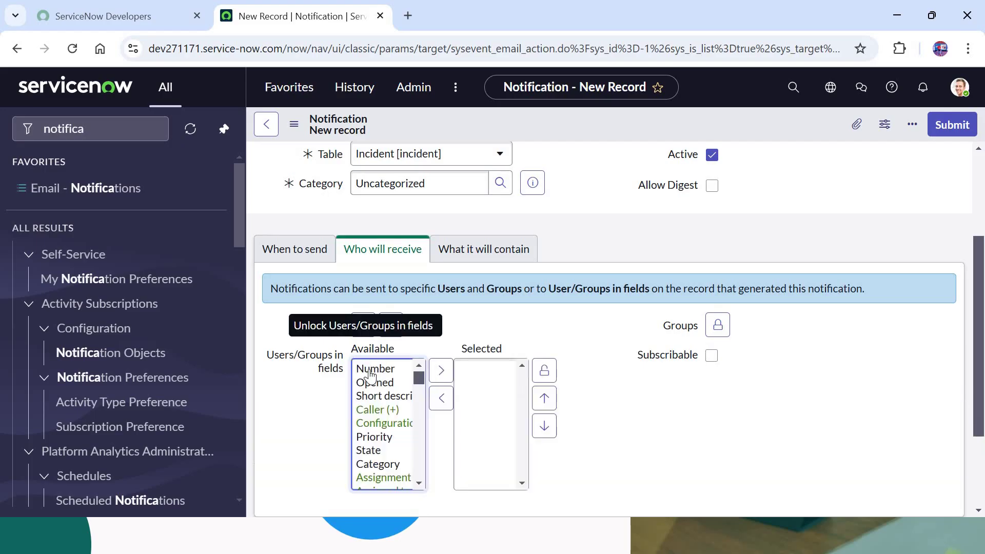
pyautogui.click(387, 410)
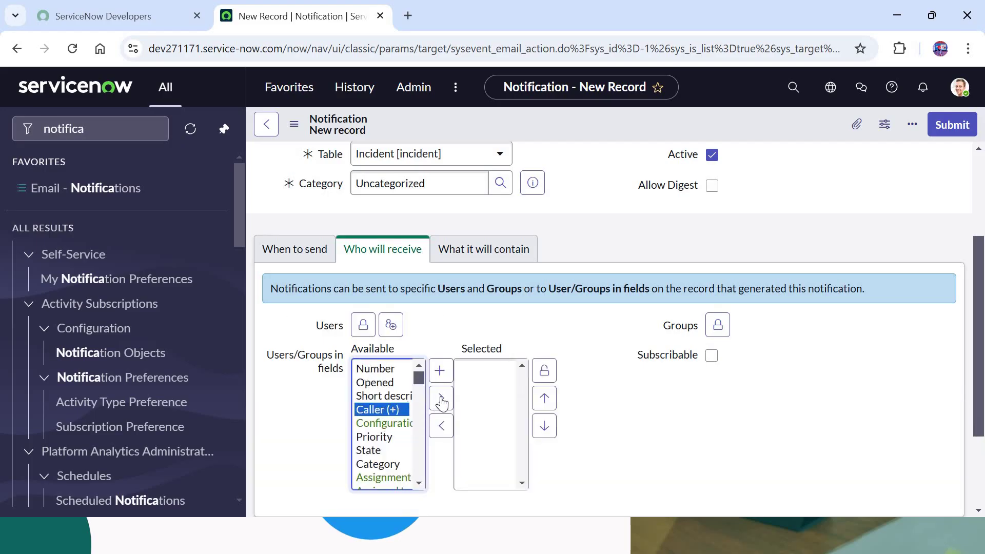
pyautogui.click(442, 401)
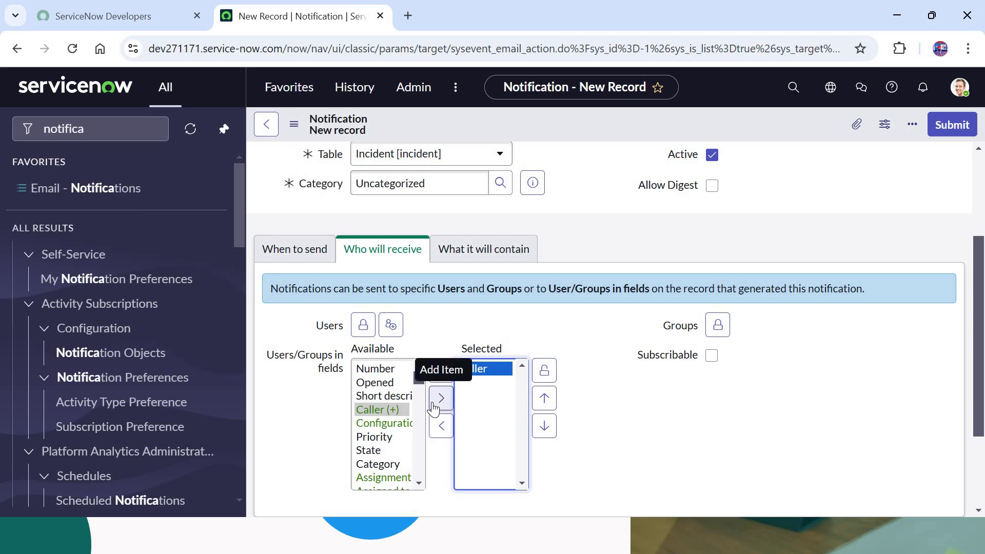
# Set the email subject to 'Demo of the CC and BCC'
pyautogui.click(491, 251)
pyautogui.click(489, 353)
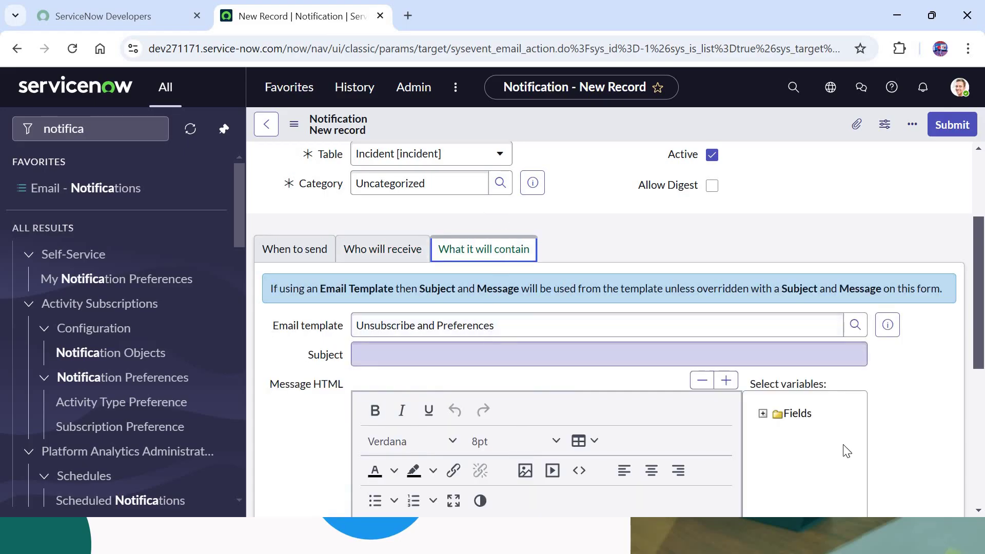
pyautogui.write('Demo of the CC and BCC')
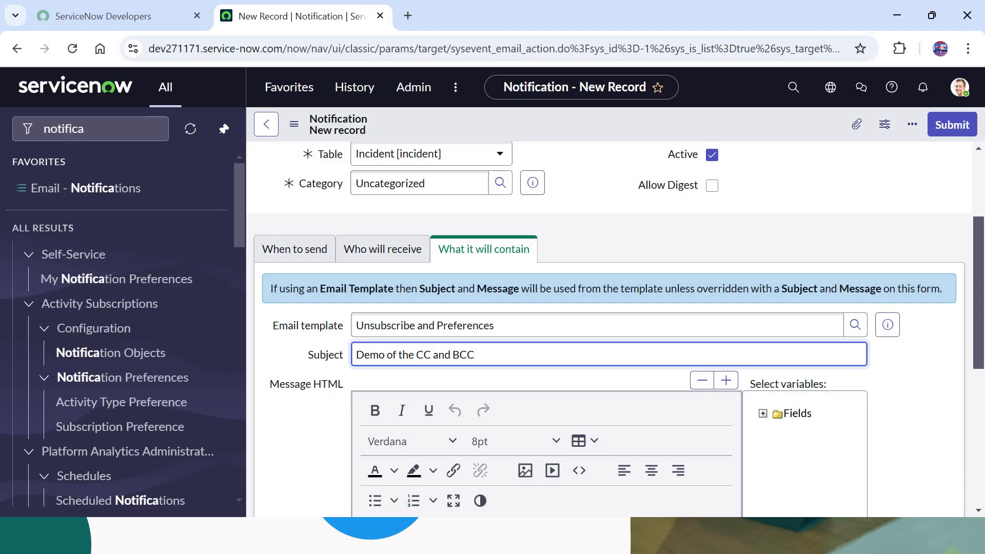
pyautogui.scroll(-4, 426, 386)
# Start the message with 'HI' and insert the Caller > First name variable
pyautogui.click(452, 360)
pyautogui.write('HI')
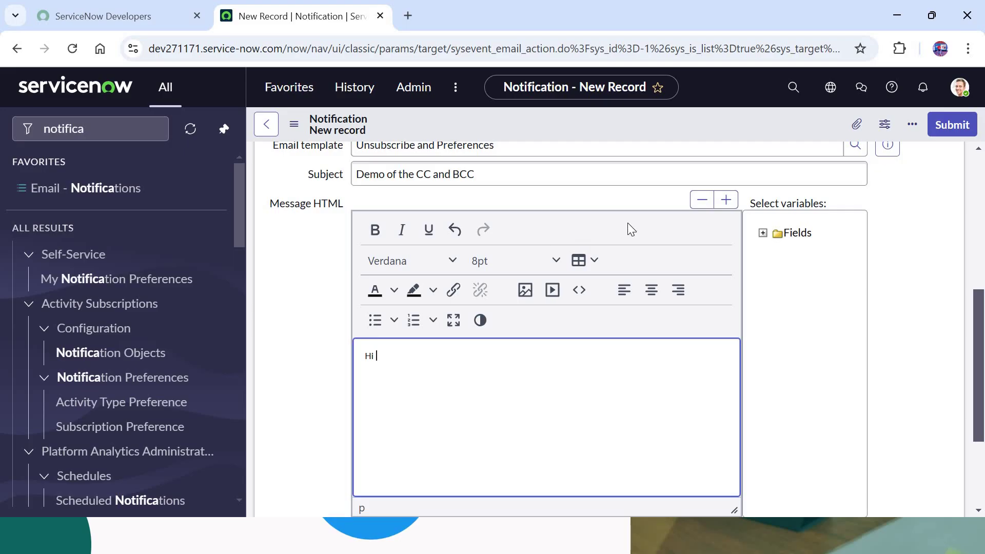
pyautogui.click(763, 233)
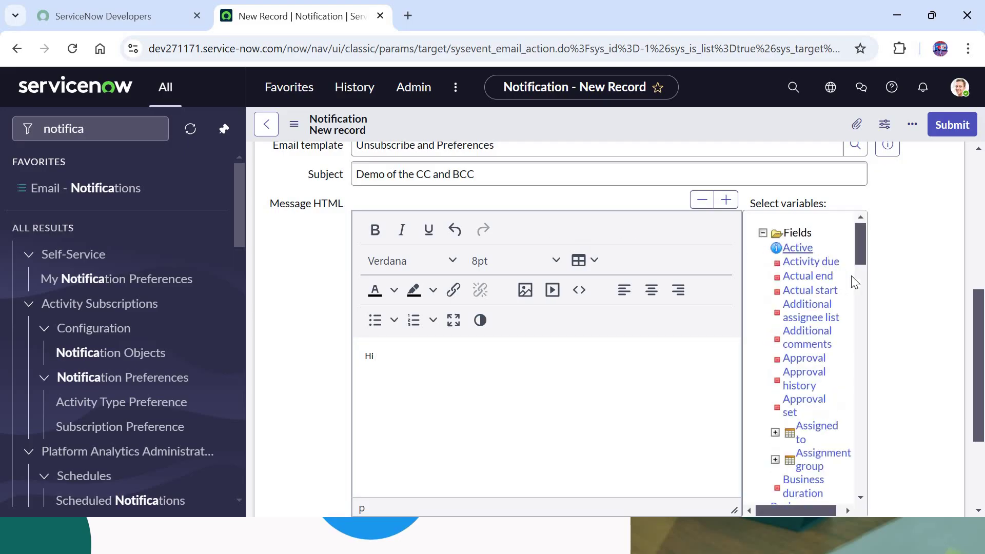
pyautogui.scroll(-7, 862, 285)
pyautogui.scroll(-3, 861, 308)
pyautogui.scroll(5, 860, 308)
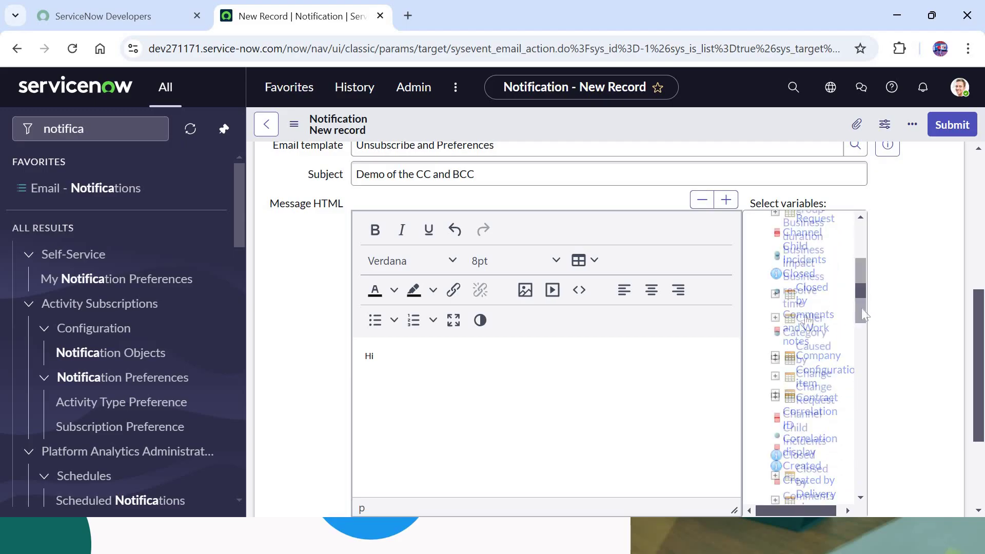
pyautogui.click(775, 318)
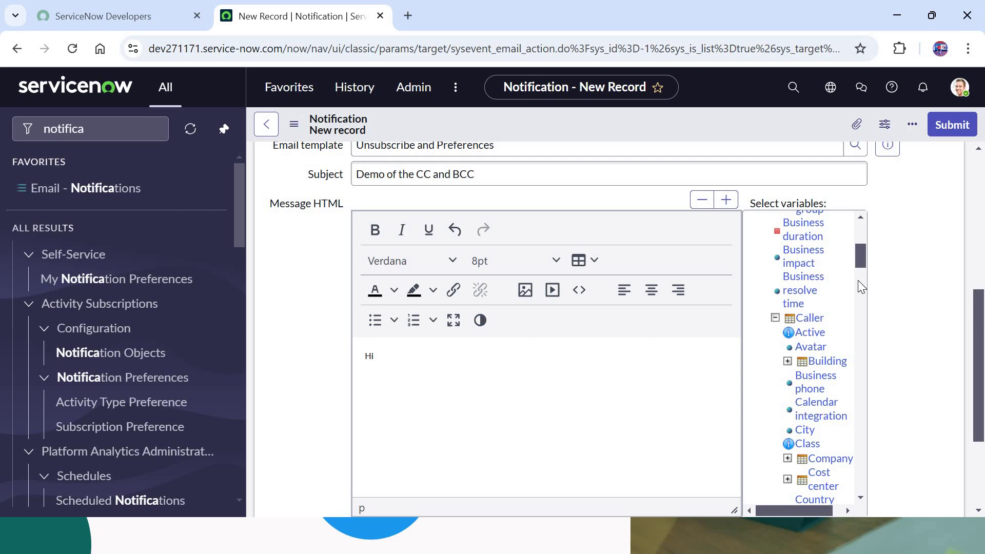
pyautogui.scroll(-5, 859, 283)
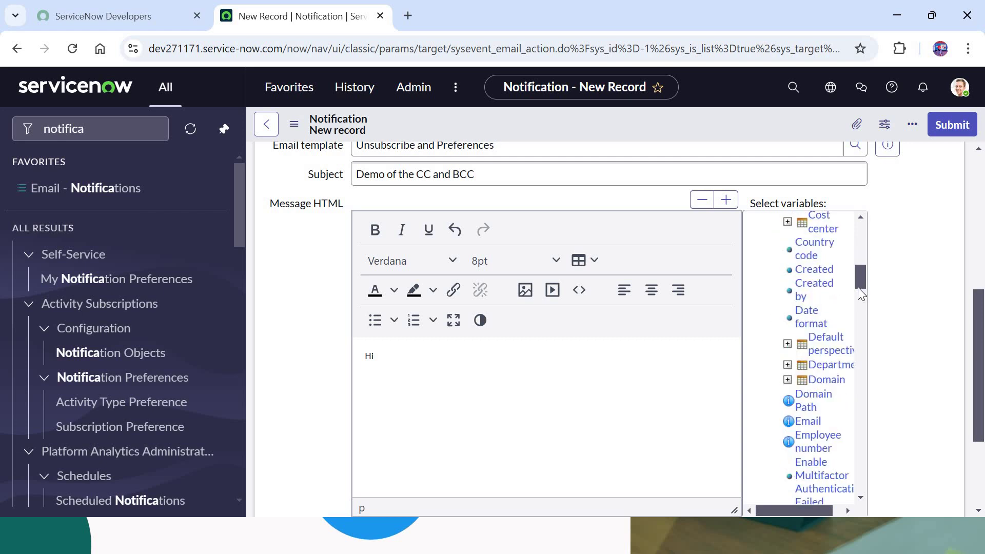
pyautogui.scroll(-3, 859, 287)
pyautogui.scroll(-1, 859, 295)
pyautogui.scroll(-3, 860, 303)
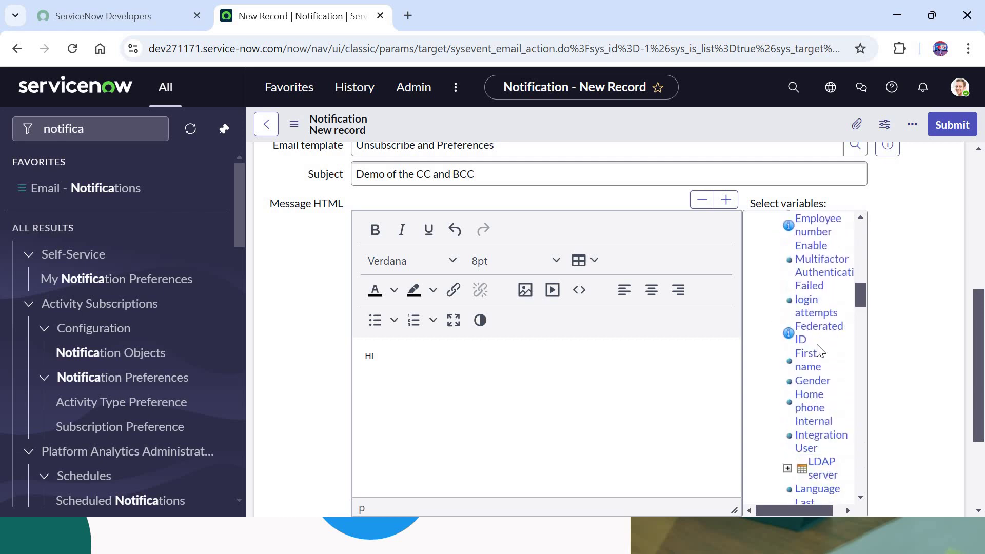
pyautogui.doubleClick(806, 359)
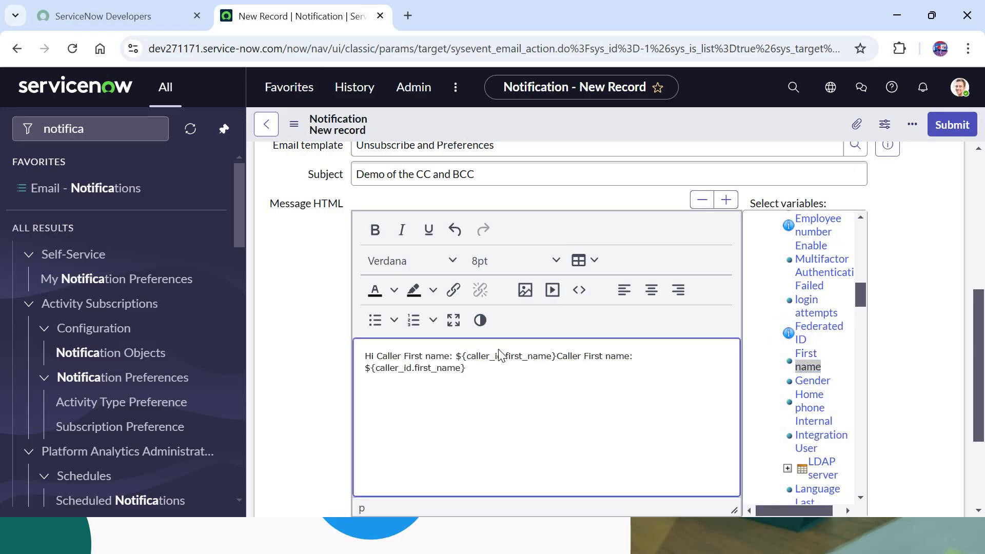
# Remove the duplicate first-name text and label, then add 'an Incident has been created.'
pyautogui.click(557, 355)
pyautogui.keyDown('shift'); pyautogui.click(654, 356); pyautogui.keyUp('shift')
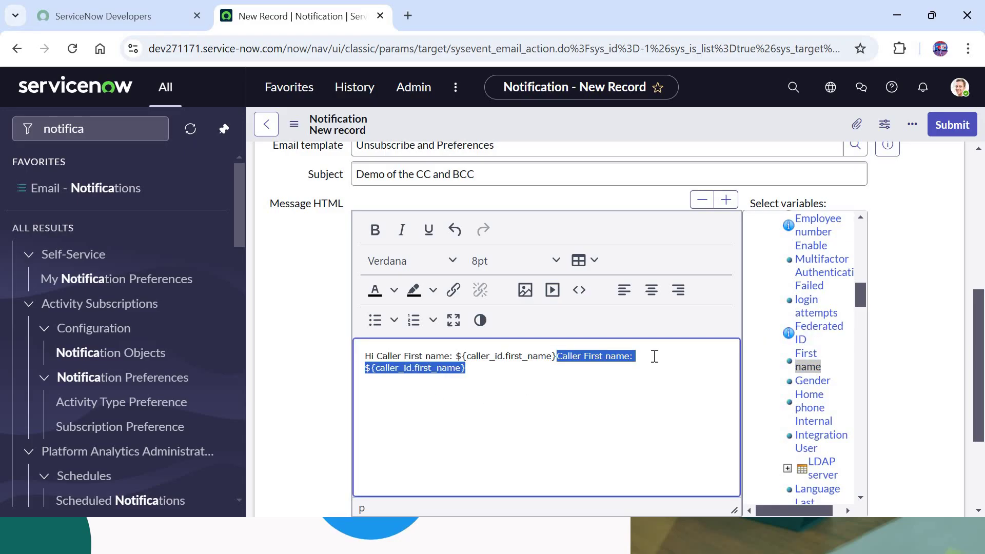
pyautogui.press('BackSpace')
pyautogui.hotkey('ctrl', 'Left')
pyautogui.hotkey('ctrl', 'Left')
pyautogui.hotkey('ctrl', 'shift', 'Left')
pyautogui.hotkey('ctrl', 'shift', 'Left')
pyautogui.hotkey('ctrl', 'shift', 'Left')
pyautogui.hotkey('ctrl', 'shift', 'Left')
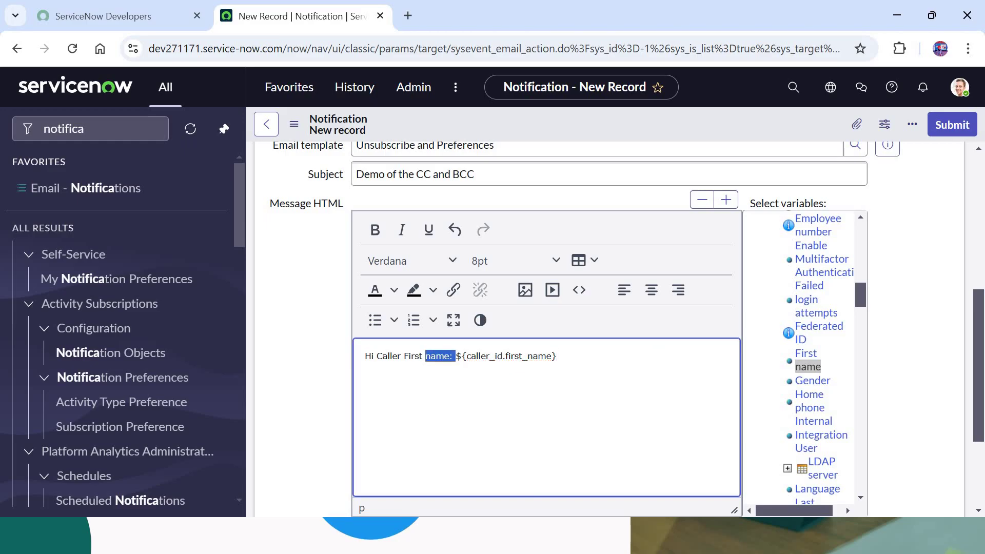
pyautogui.press('BackSpace')
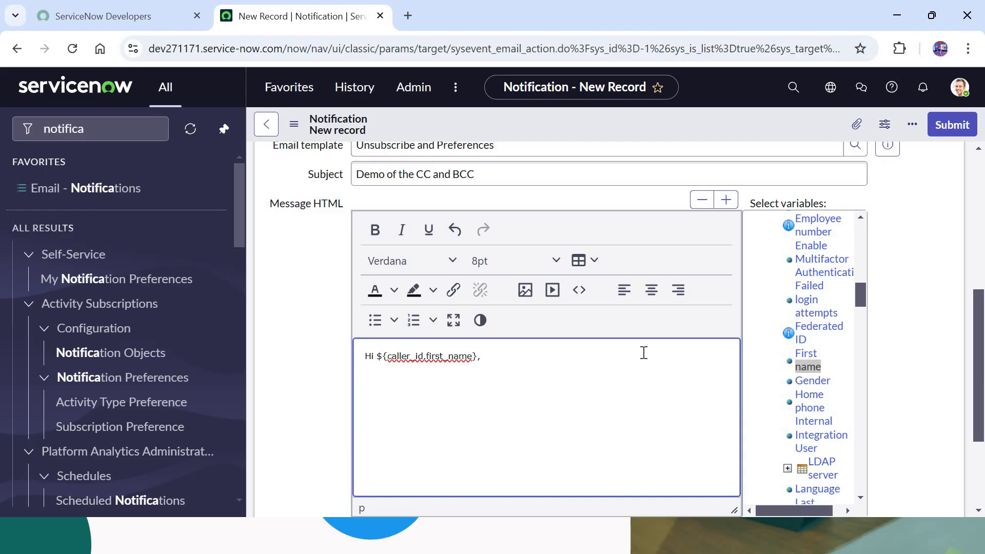
pyautogui.write('an Incident has been created.')
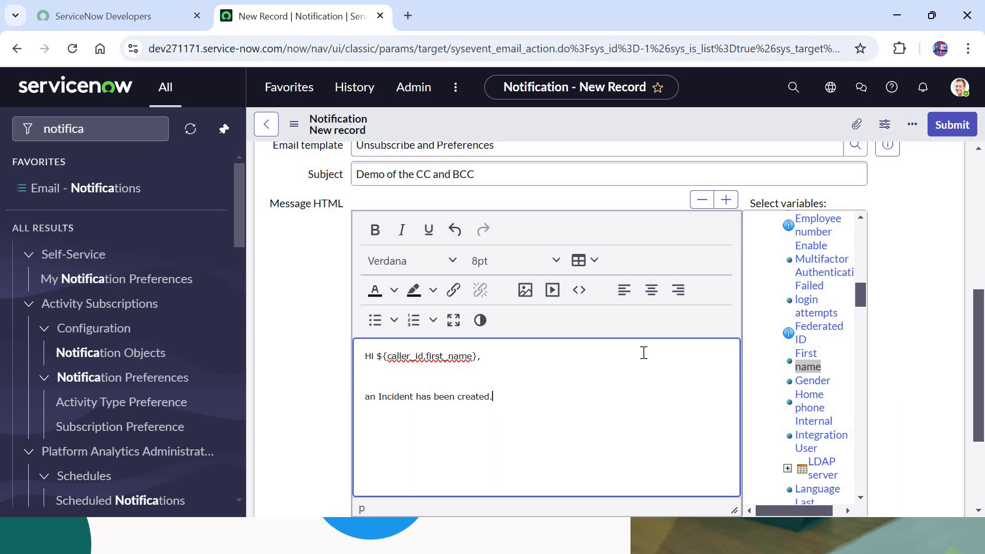
# Filter for 'email sc' and start a new record from Notification Email Scripts in a new tab
pyautogui.click(87, 131)
pyautogui.doubleClick(87, 134)
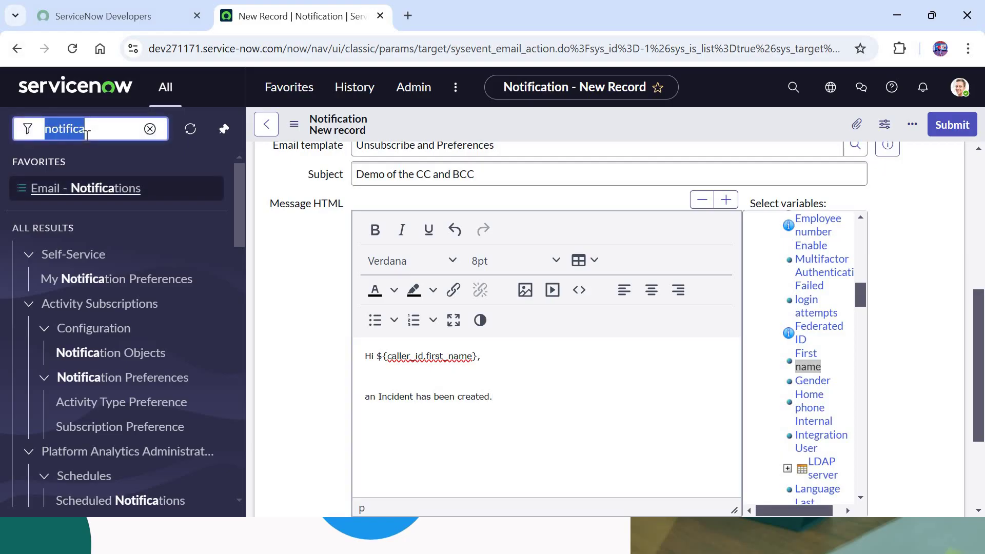
pyautogui.write('email sc')
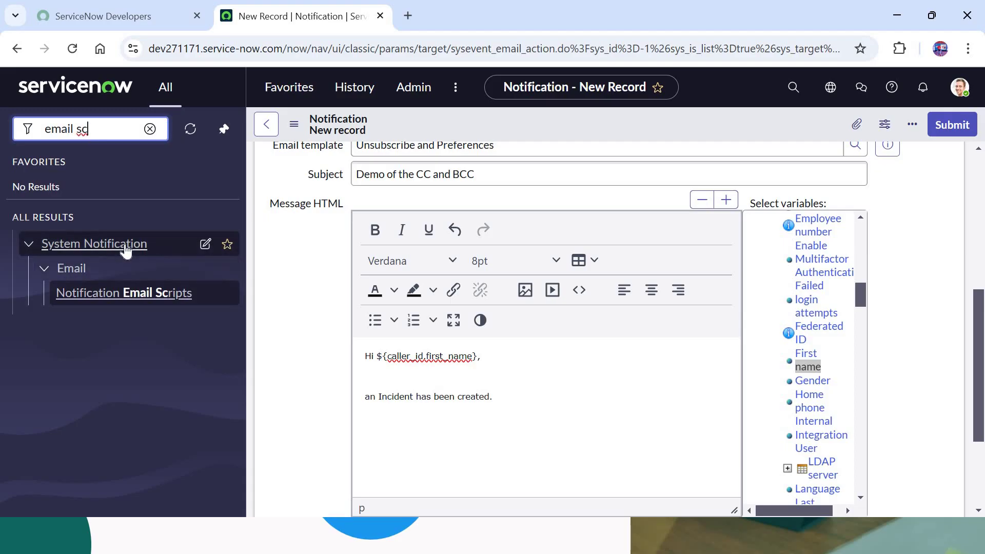
pyautogui.keyDown('ctrl'); pyautogui.click(116, 298); pyautogui.keyUp('ctrl')
pyautogui.click(438, 8)
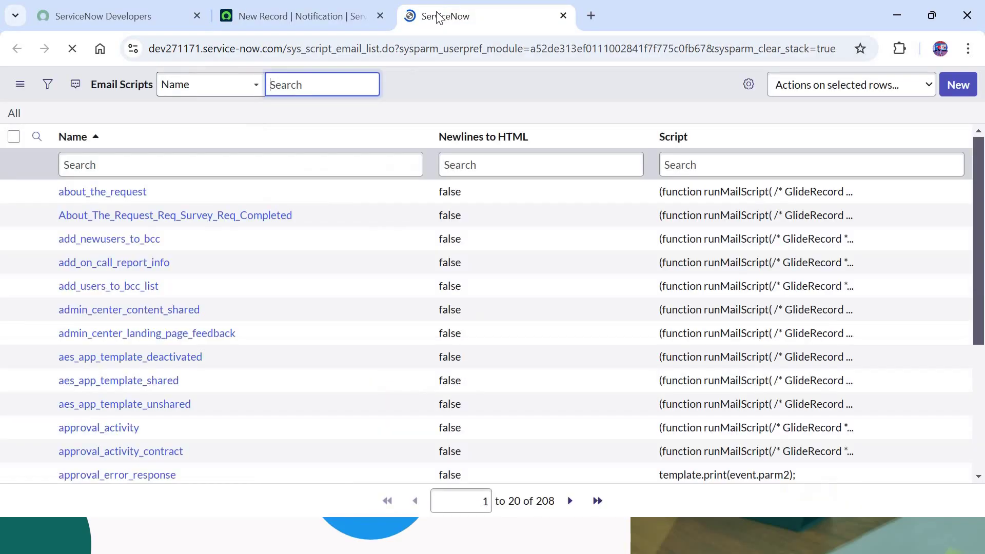
pyautogui.click(957, 85)
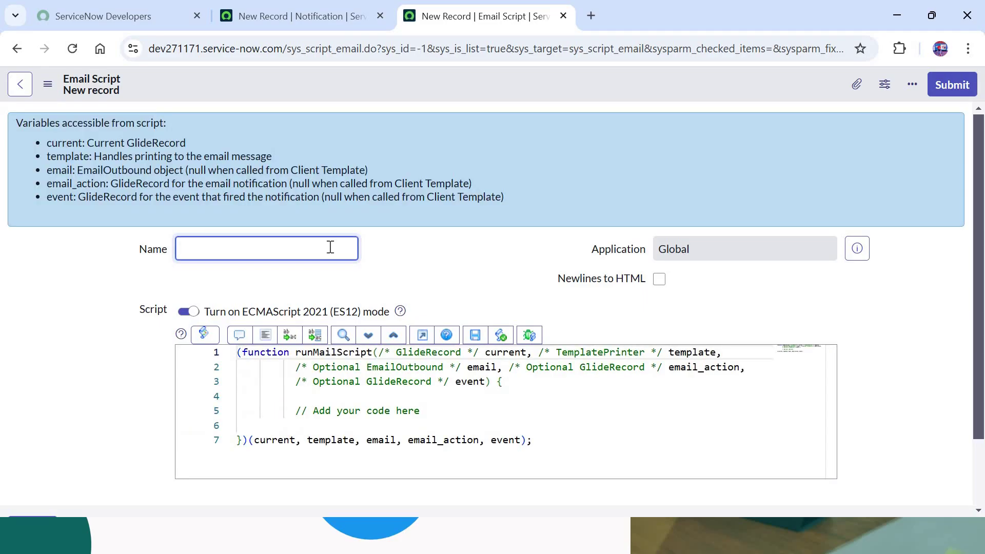
# Name the script incident_add_manager_cc and replace the placeholder comment with email.addAddress
pyautogui.write('ncident_add_man')
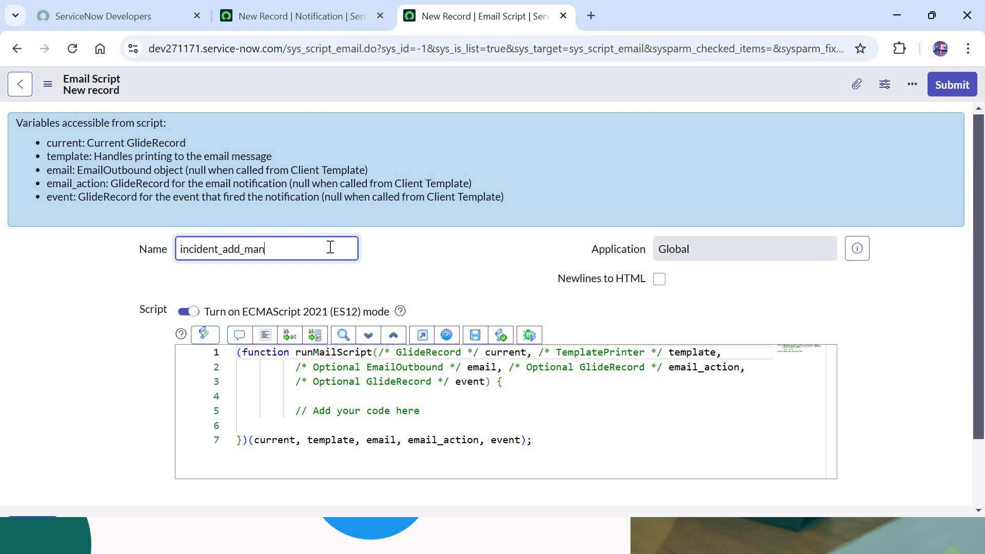
pyautogui.write('ager_cc')
pyautogui.hotkey('ctrl', 'a')
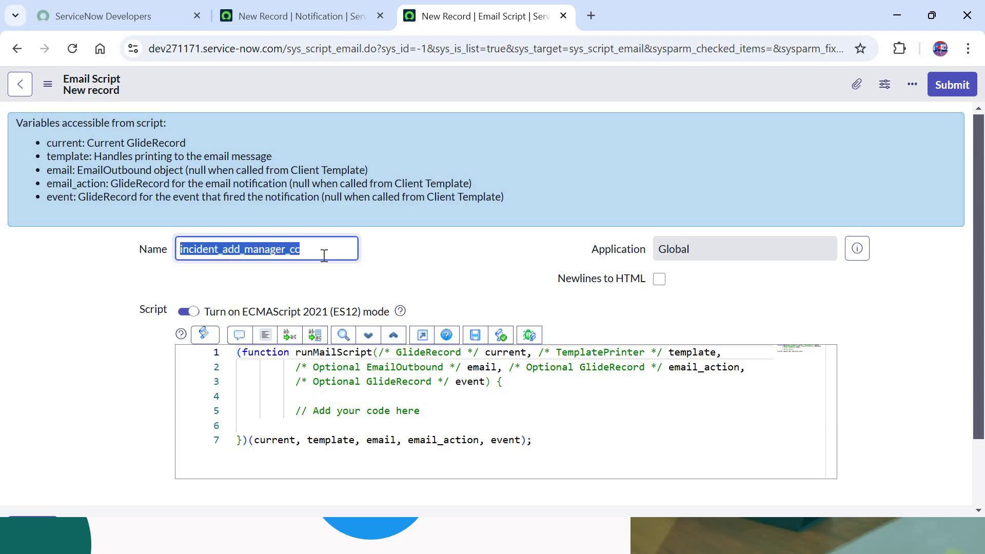
pyautogui.click(297, 409)
pyautogui.keyDown('shift'); pyautogui.click(439, 411); pyautogui.keyUp('shift')
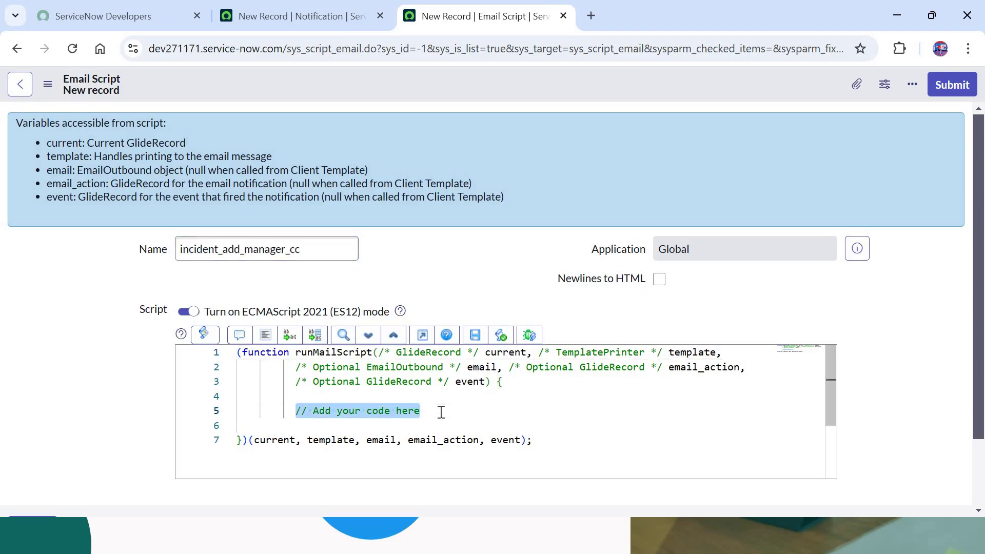
pyautogui.press('BackSpace')
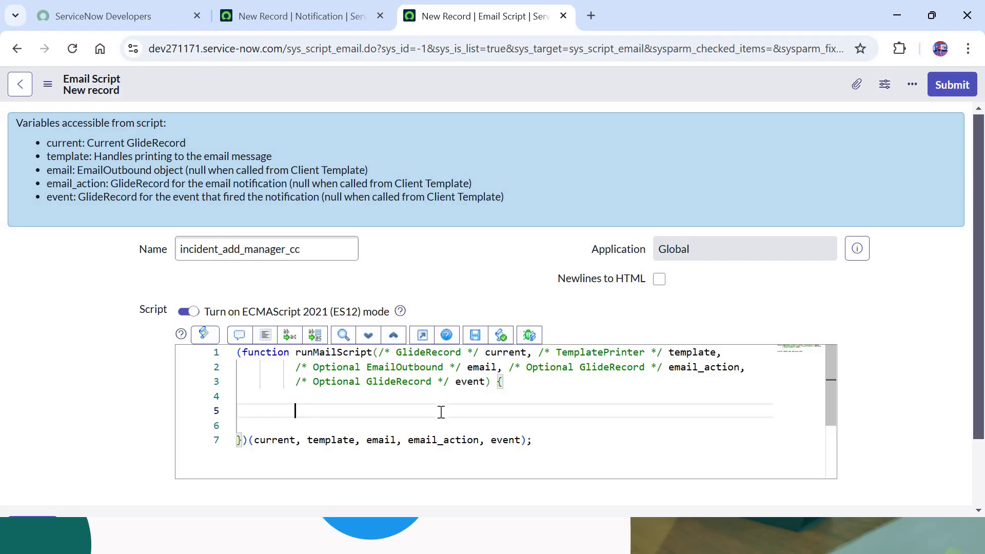
pyautogui.write('email')
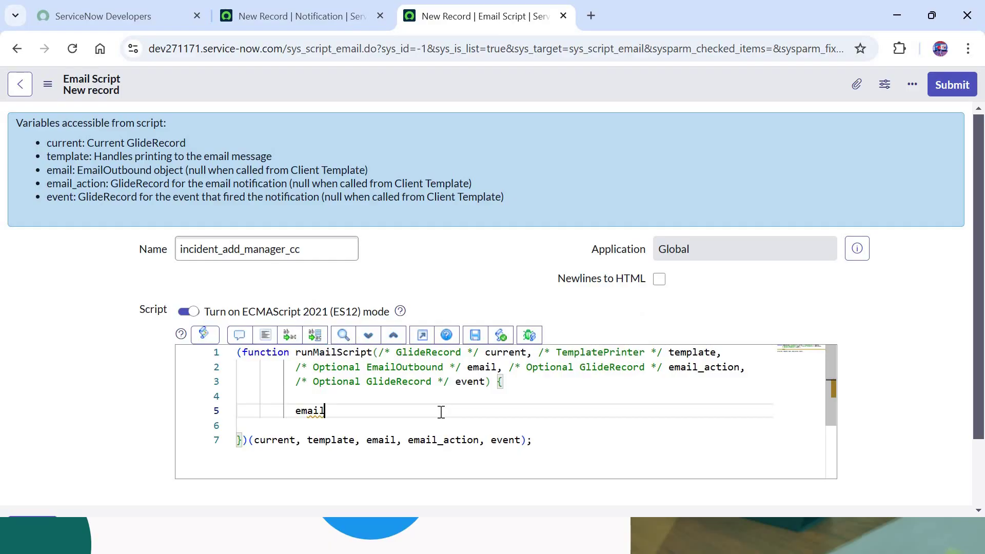
pyautogui.write('.add')
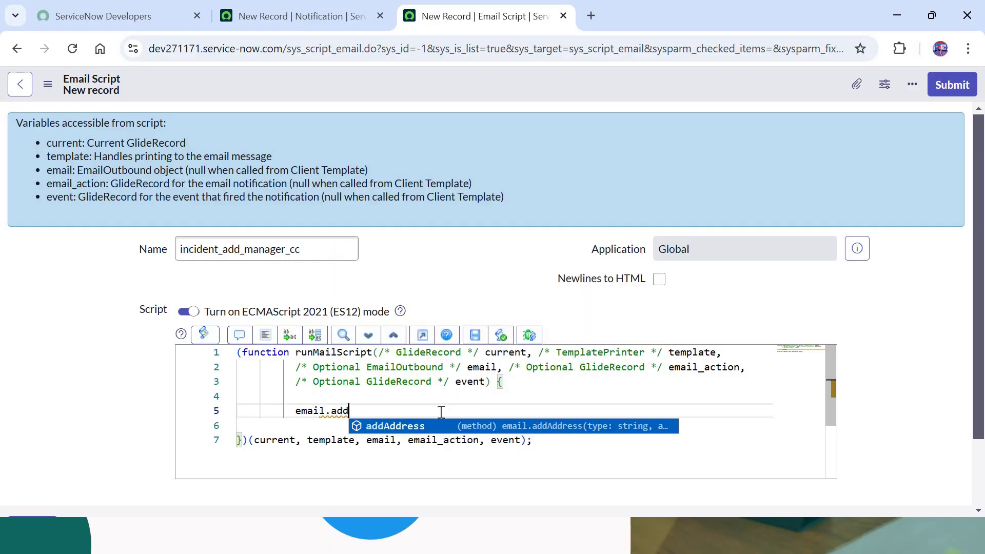
pyautogui.press('Return')
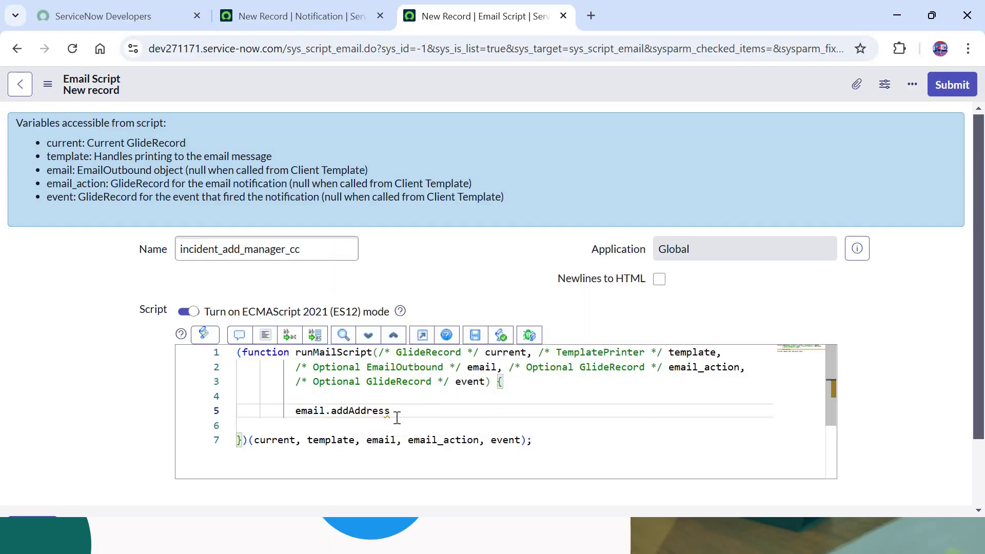
# Complete the call as email.addAddress("cc",current.caller_id.manager.email)
pyautogui.click(313, 410)
pyautogui.doubleClick(481, 366)
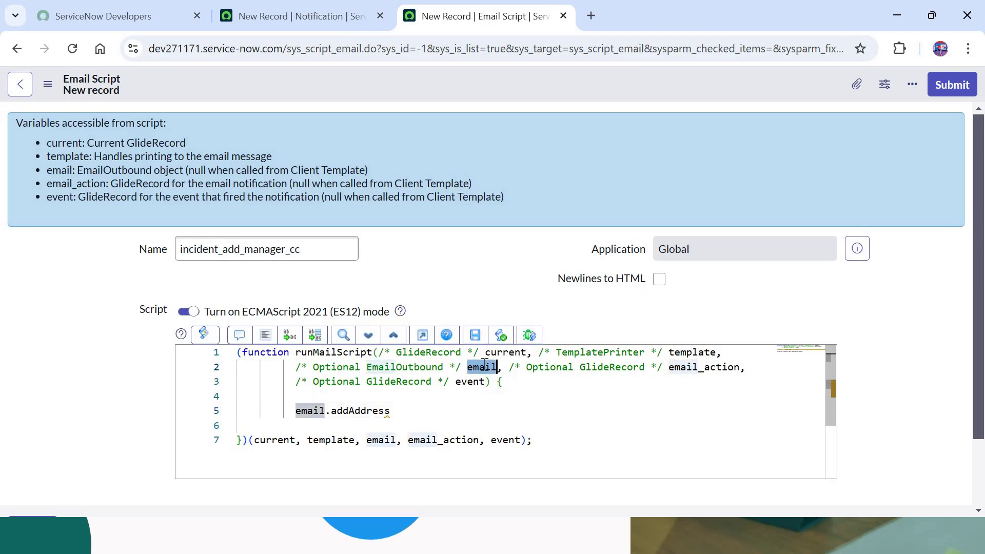
pyautogui.doubleClick(354, 409)
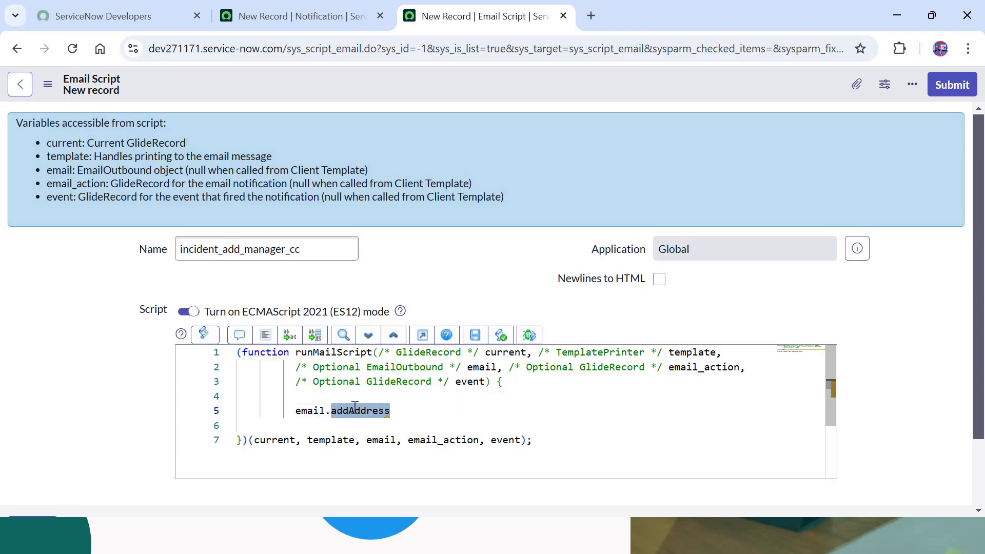
pyautogui.click(404, 408)
pyautogui.write('(')
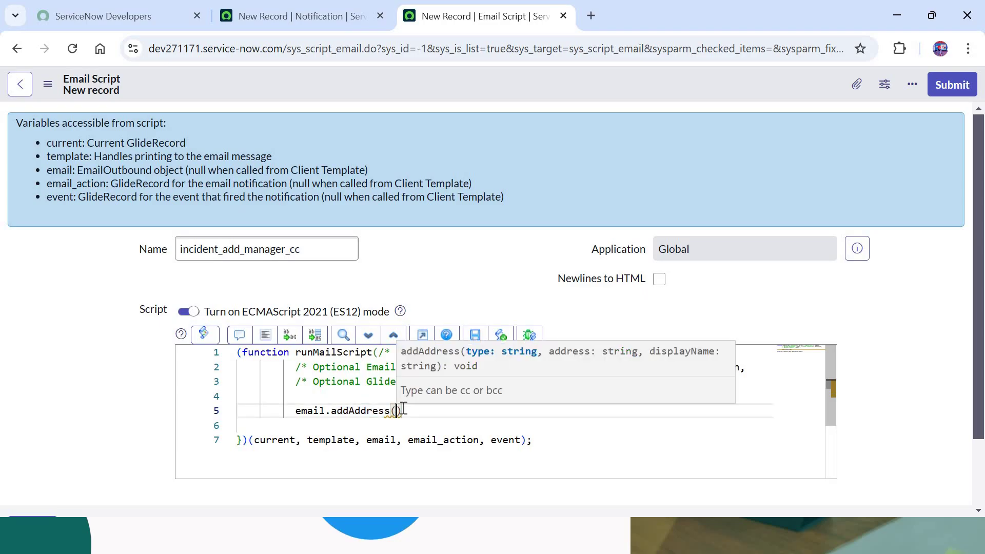
pyautogui.write('"')
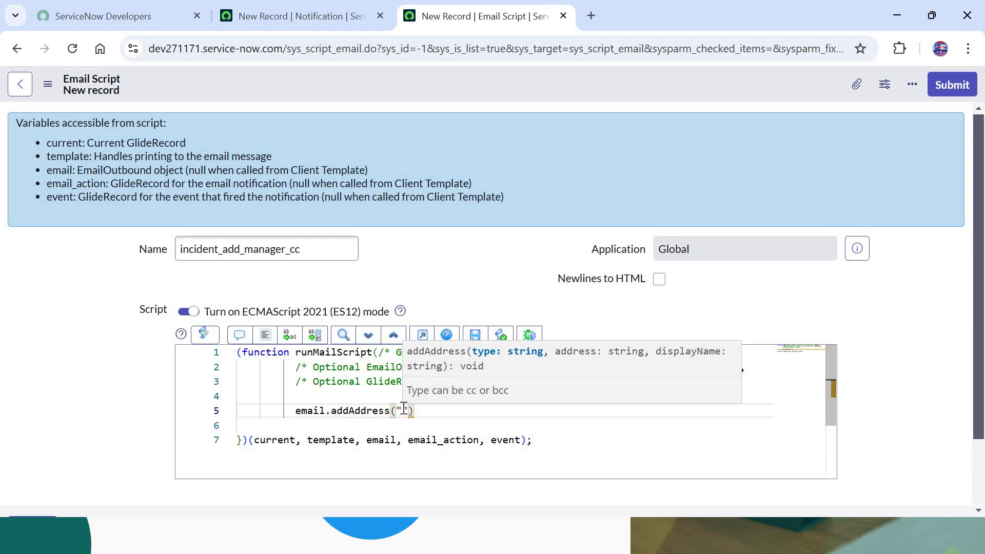
pyautogui.write('cc')
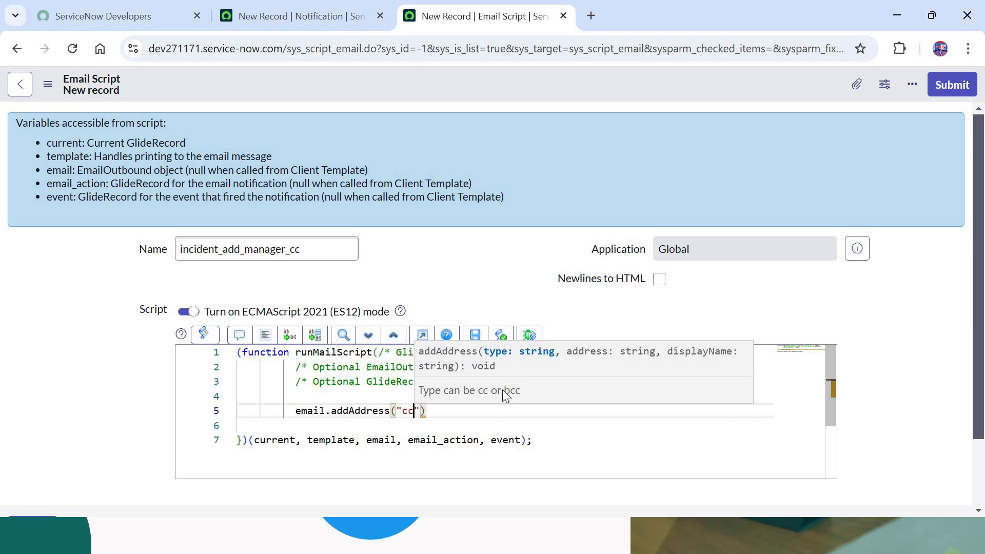
pyautogui.write('"')
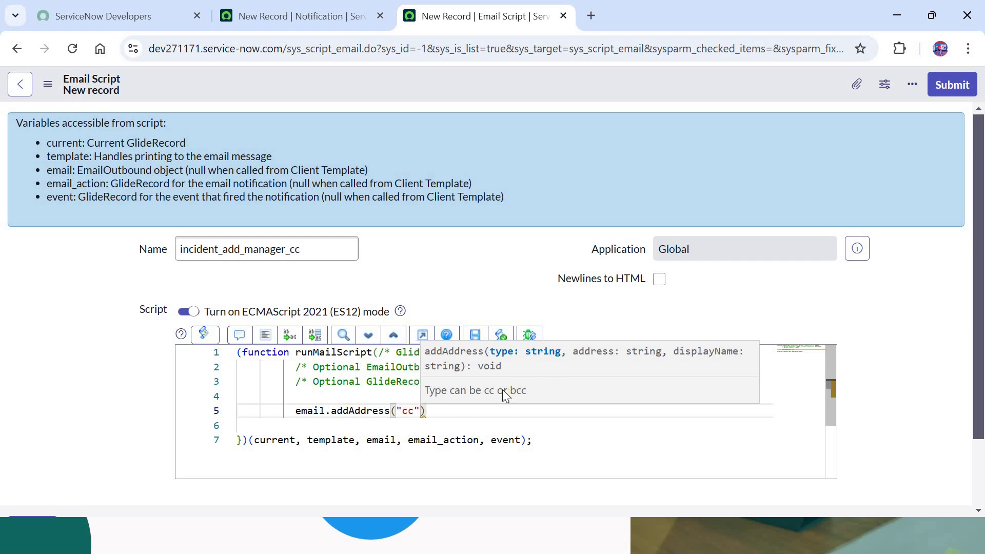
pyautogui.write(',')
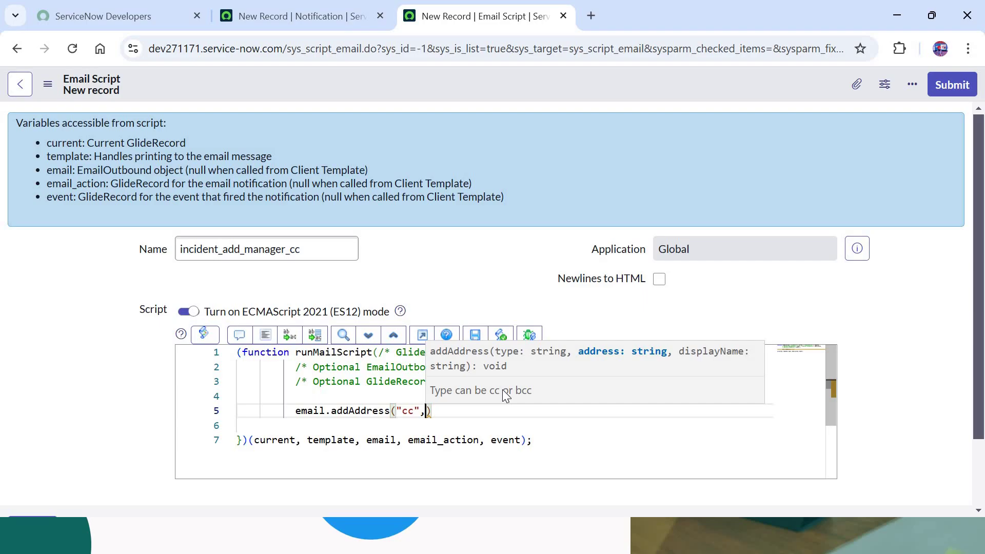
pyautogui.write('current')
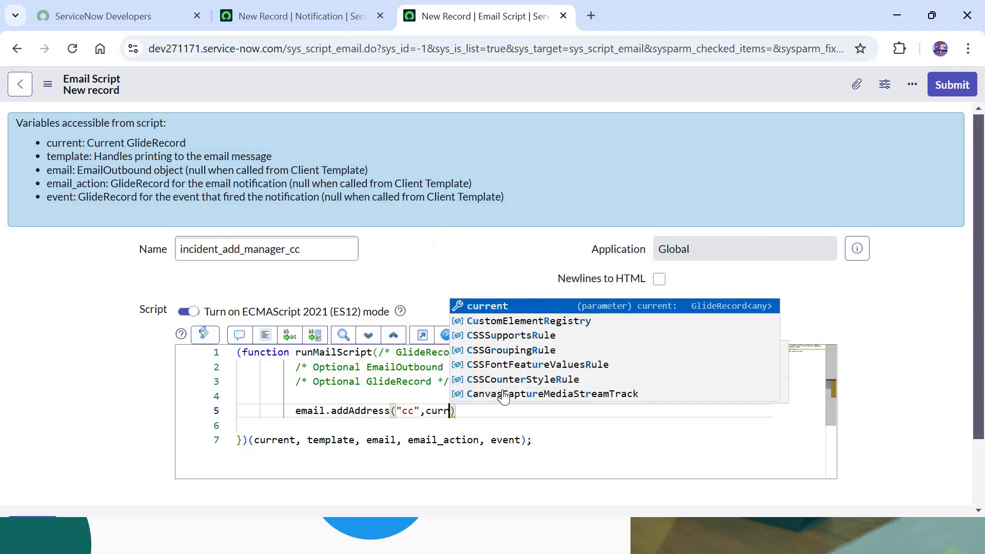
pyautogui.write('.c')
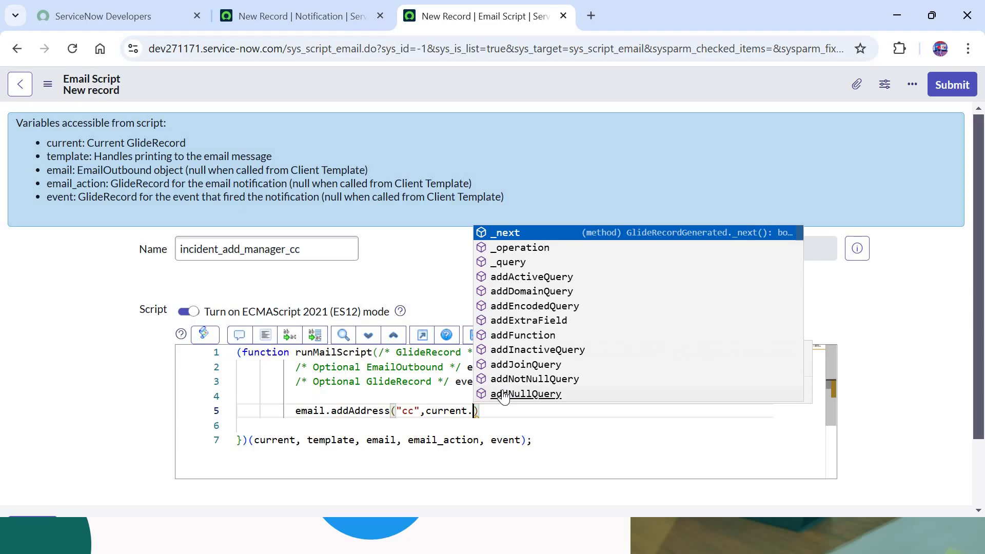
pyautogui.write('aller')
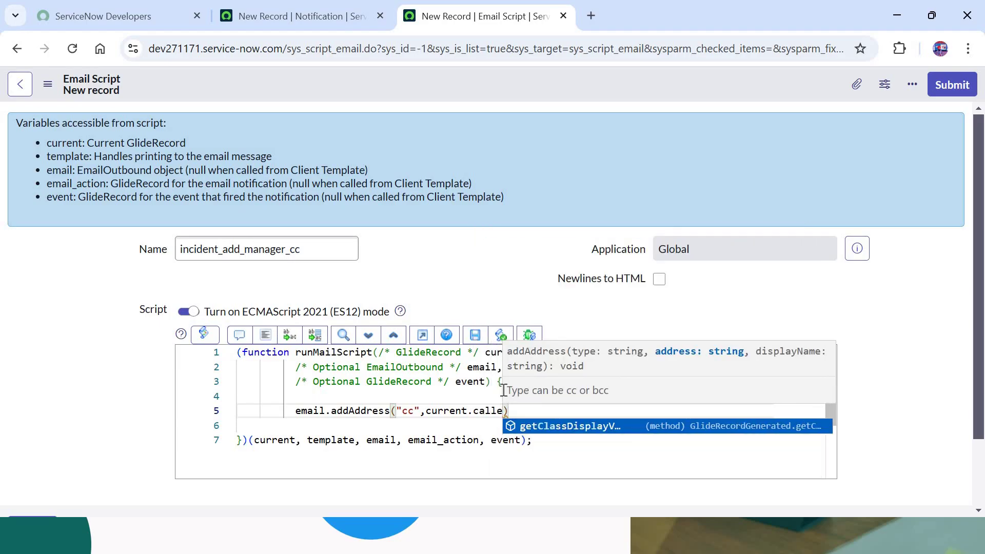
pyautogui.write('_id')
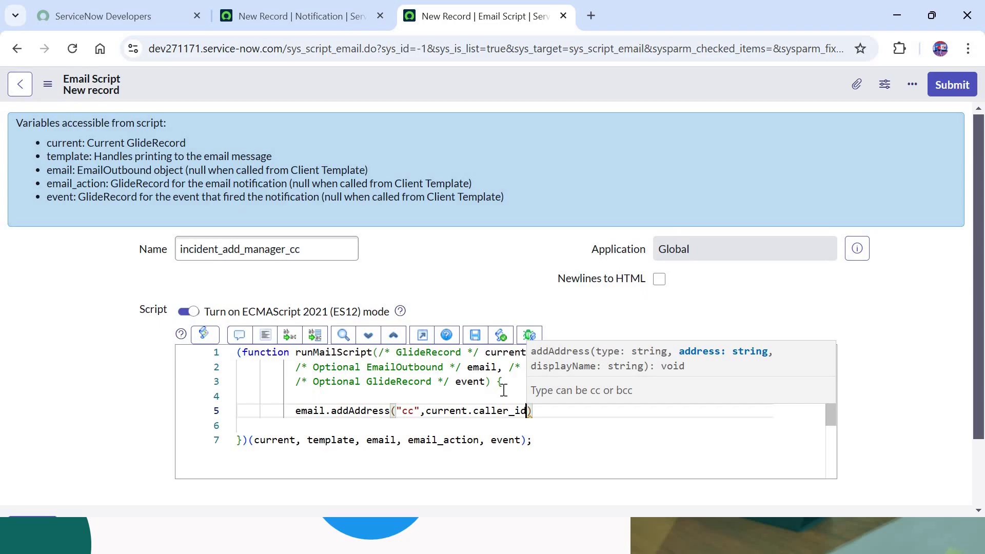
pyautogui.write('.')
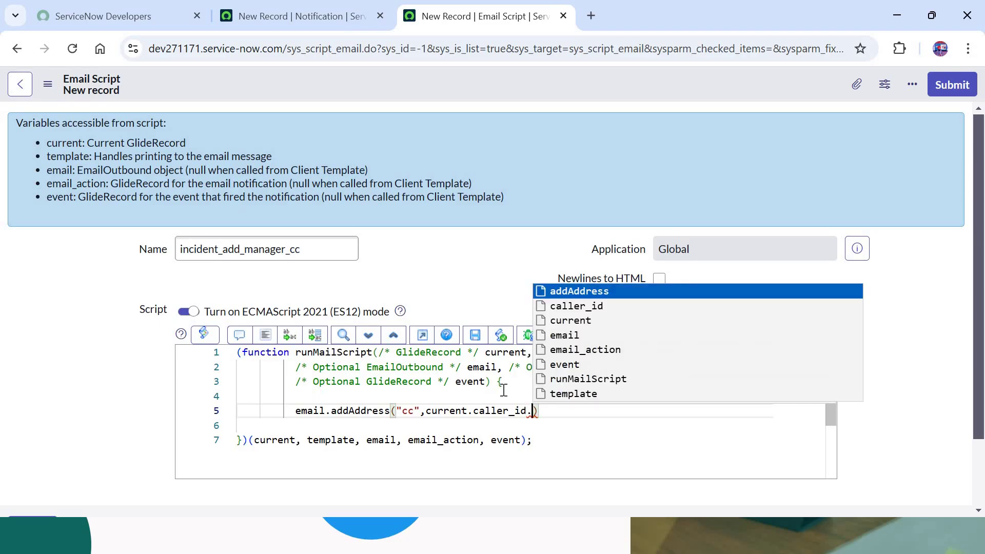
pyautogui.write('manager')
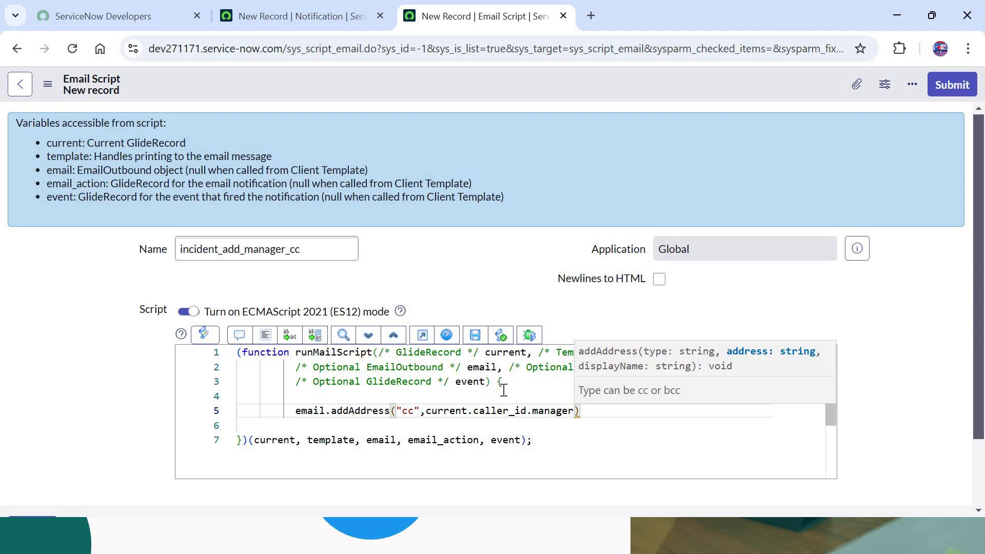
pyautogui.write('.e')
pyautogui.press('Return')
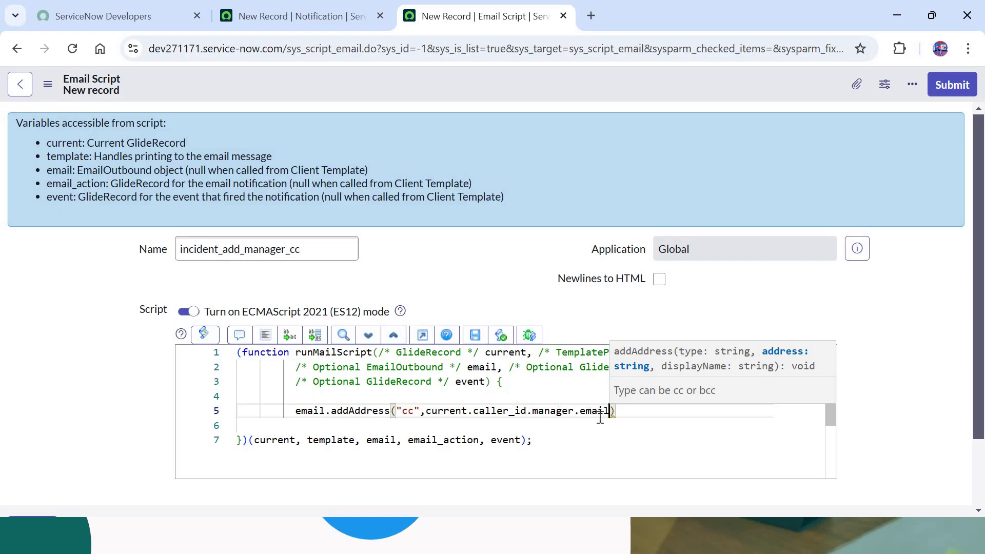
pyautogui.doubleClick(462, 417)
pyautogui.doubleClick(490, 413)
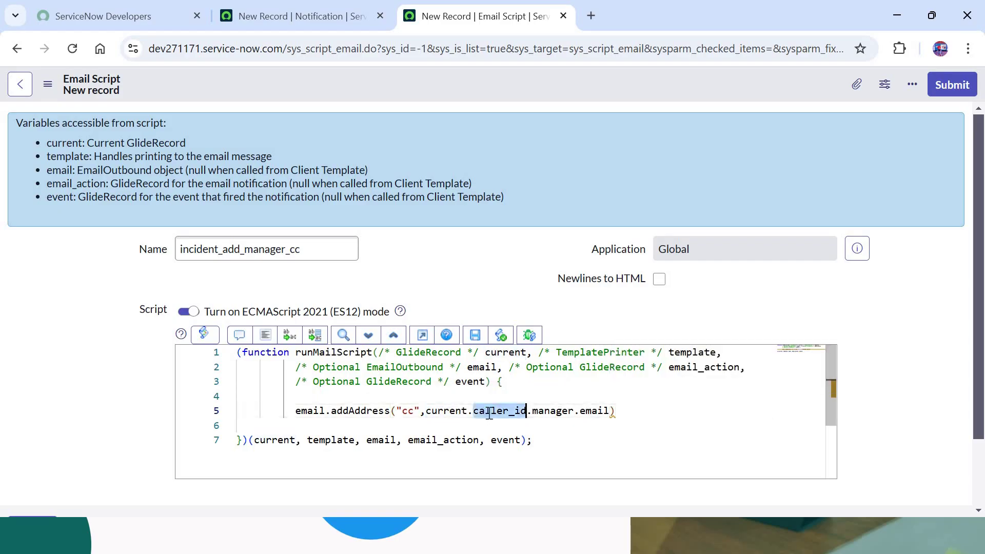
pyautogui.doubleClick(566, 413)
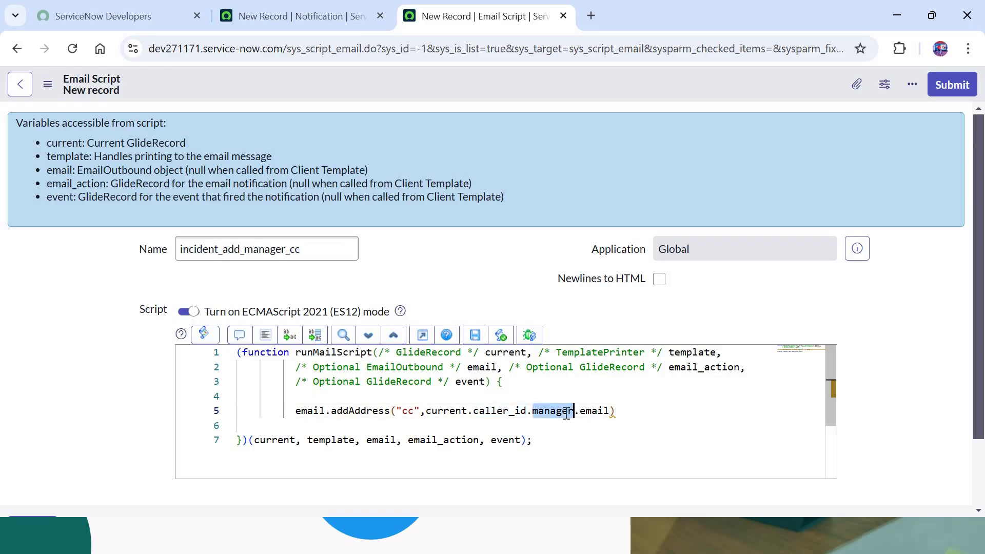
pyautogui.doubleClick(598, 410)
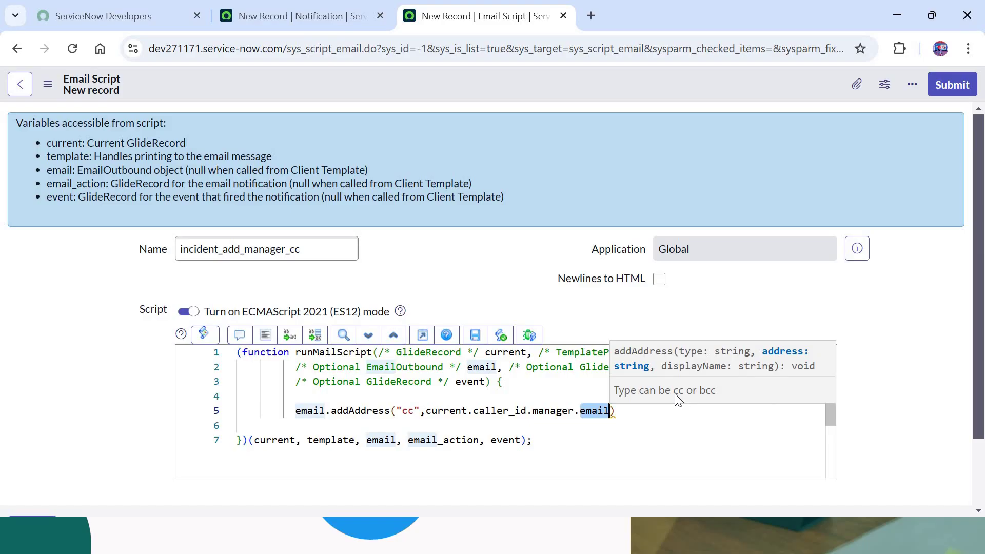
# Add current.caller_id.manager.name as the display-name argument and end the line with a semicolon
pyautogui.press('Right')
pyautogui.write(',')
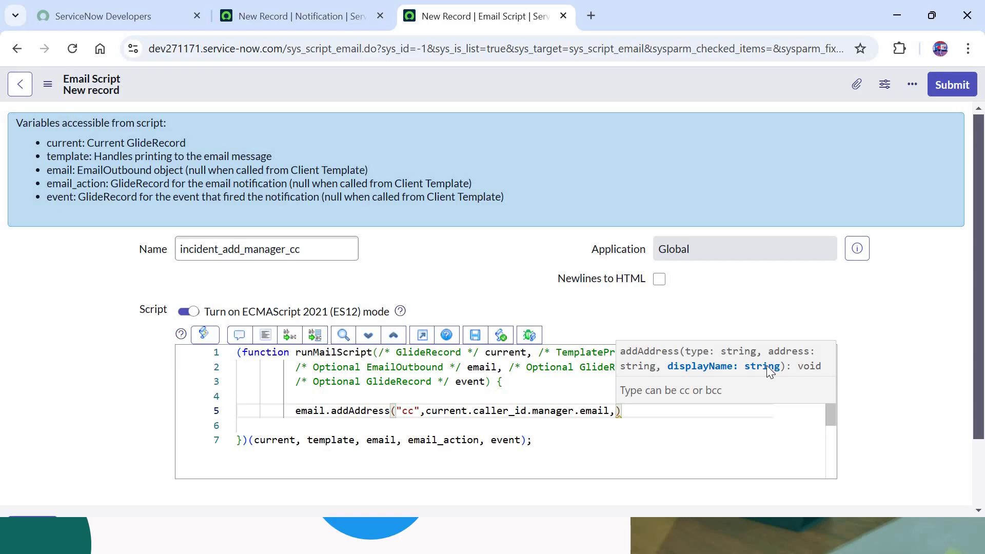
pyautogui.hotkey('ctrl', 'shift', 'Left')
pyautogui.hotkey('ctrl', 'shift', 'Left')
pyautogui.press('Right')
pyautogui.write('current.caller_id.manager.email')
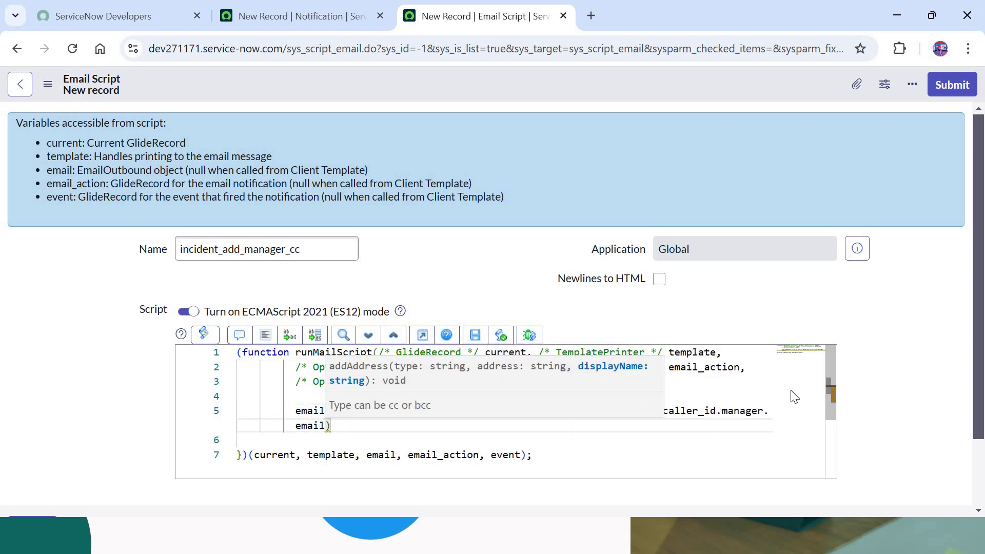
pyautogui.click(313, 425)
pyautogui.doubleClick(313, 426)
pyautogui.press('BackSpace')
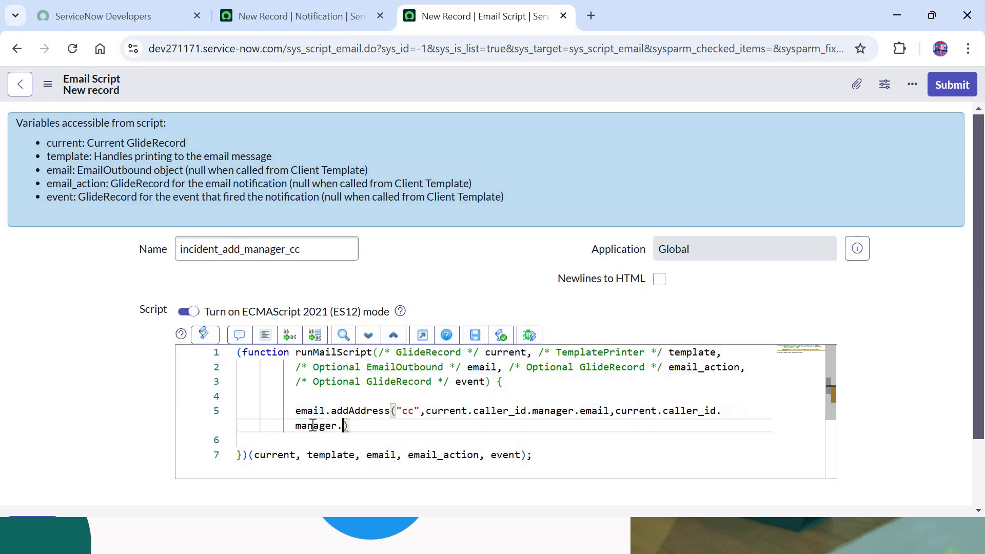
pyautogui.write('name')
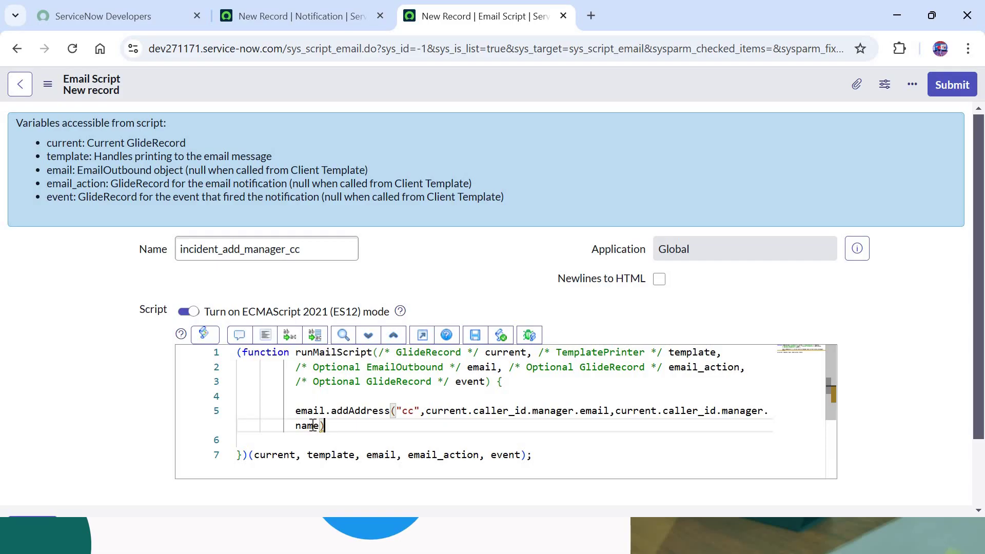
pyautogui.write(';')
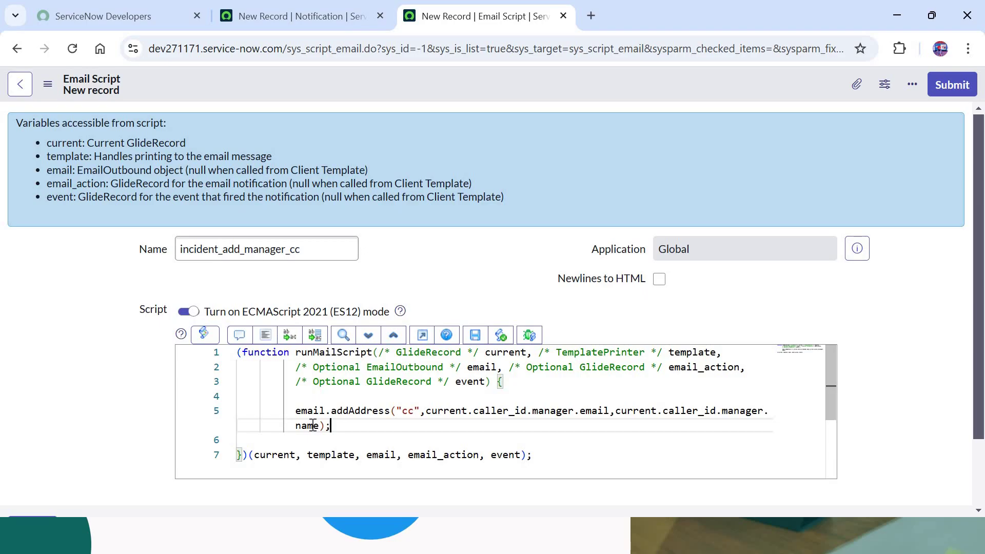
# Duplicate the addAddress line onto line 6
pyautogui.hotkey('shift', 'Home')
pyautogui.hotkey('ctrl', 'c')
pyautogui.press('End')
pyautogui.press('Return')
pyautogui.hotkey('ctrl', 'v')
# Change line 6 to "bcc" and comment it out with //
pyautogui.click(404, 440)
pyautogui.write('b')
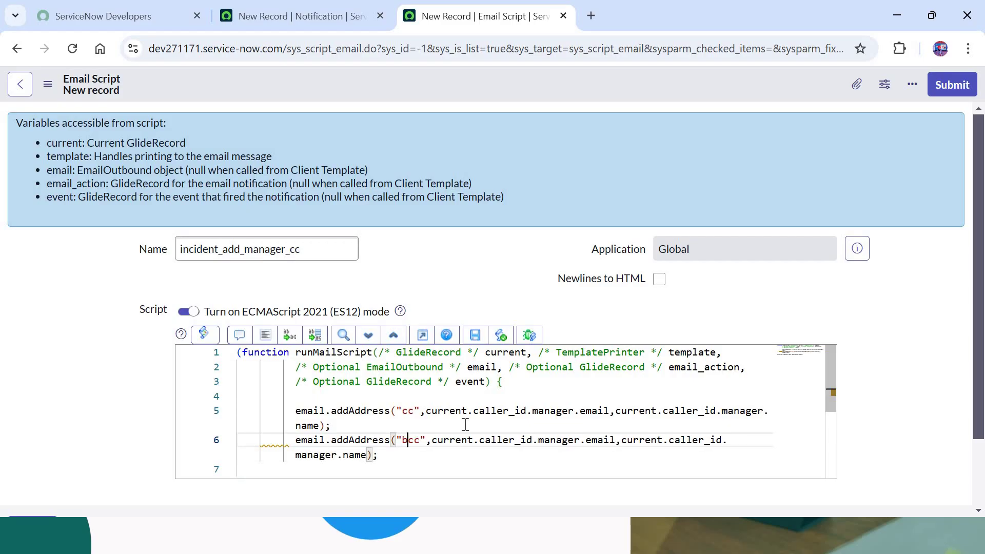
pyautogui.click(533, 440)
pyautogui.doubleClick(532, 439)
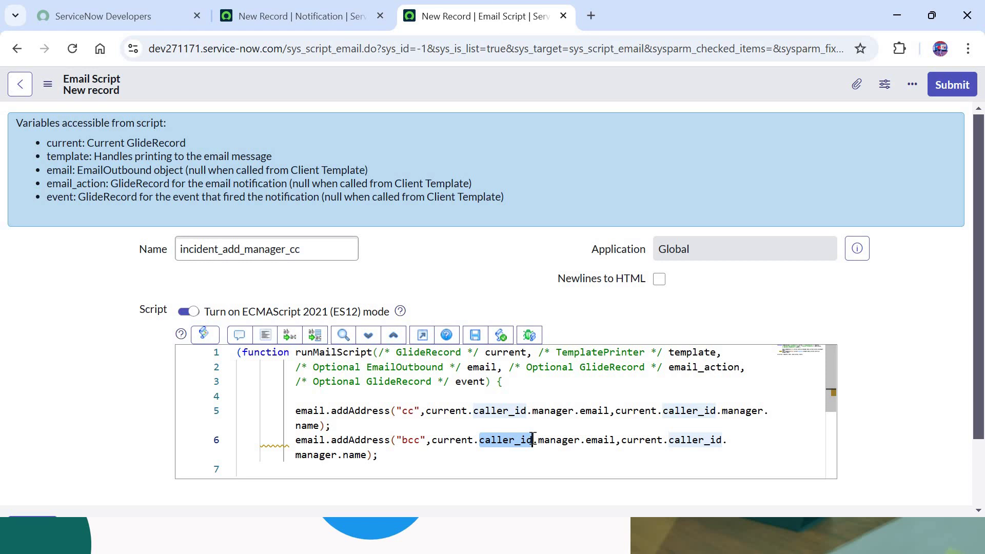
pyautogui.press('End')
pyautogui.hotkey('ctrl', 'Left')
pyautogui.hotkey('ctrl', 'Left')
pyautogui.hotkey('ctrl', 'Left')
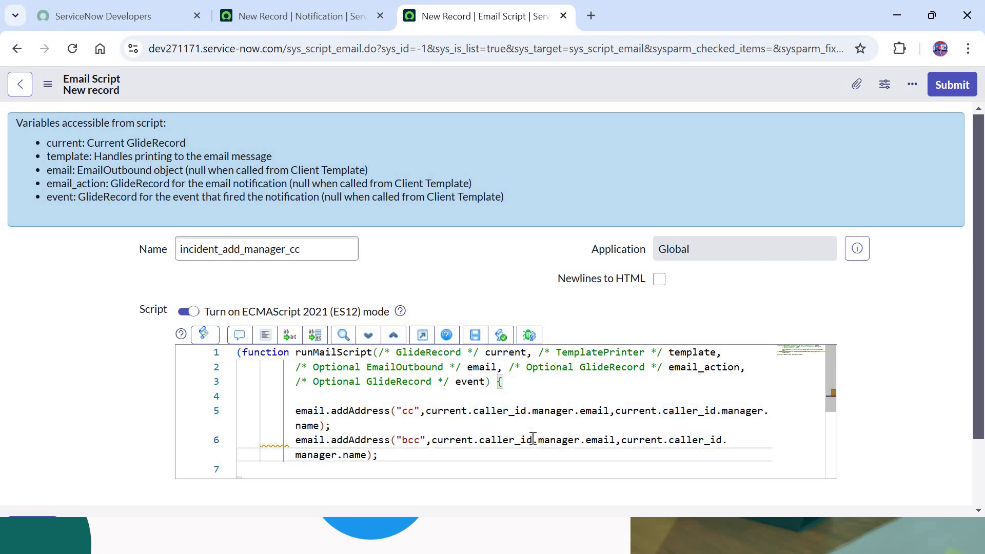
pyautogui.press('Home')
pyautogui.write('//')
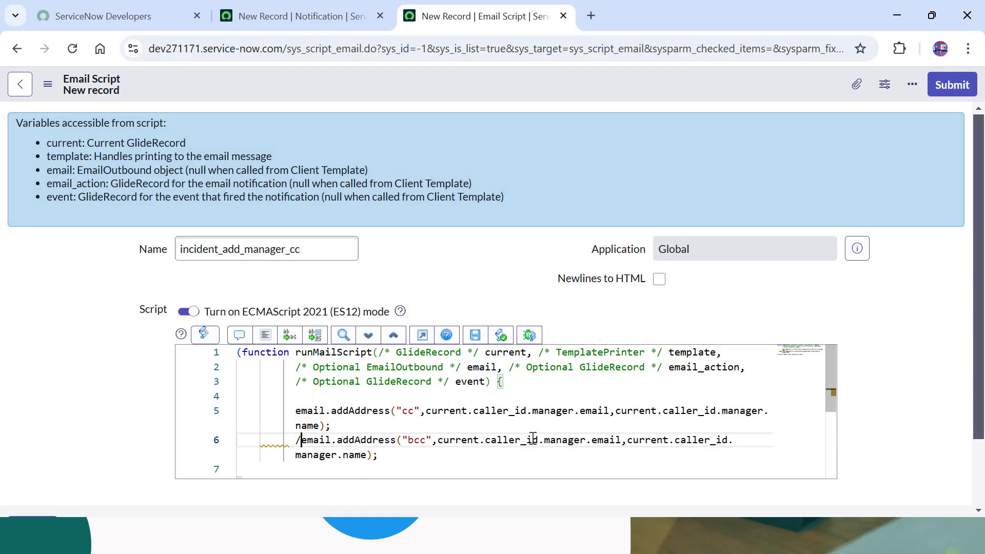
# Save the email script record and copy its Name value
pyautogui.rightClick(442, 78)
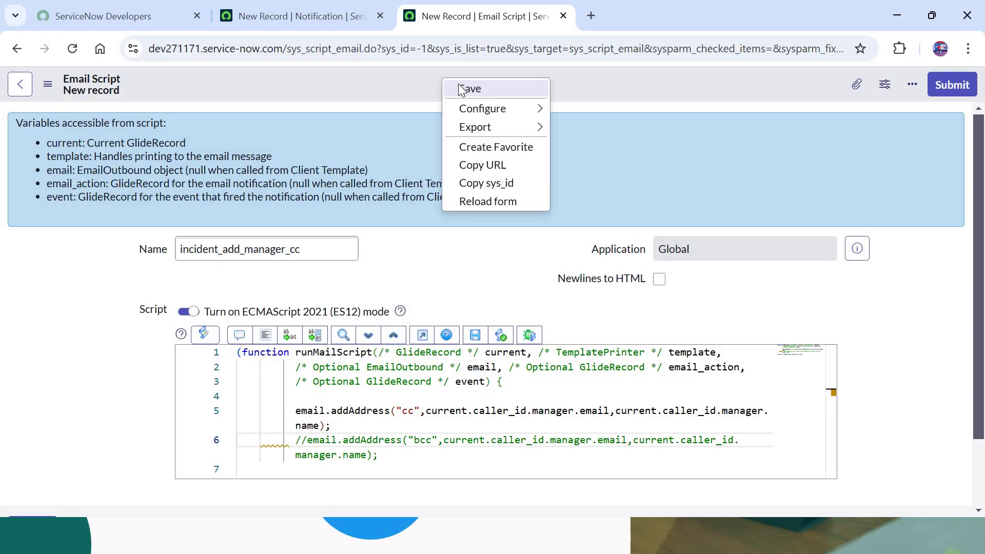
pyautogui.click(461, 89)
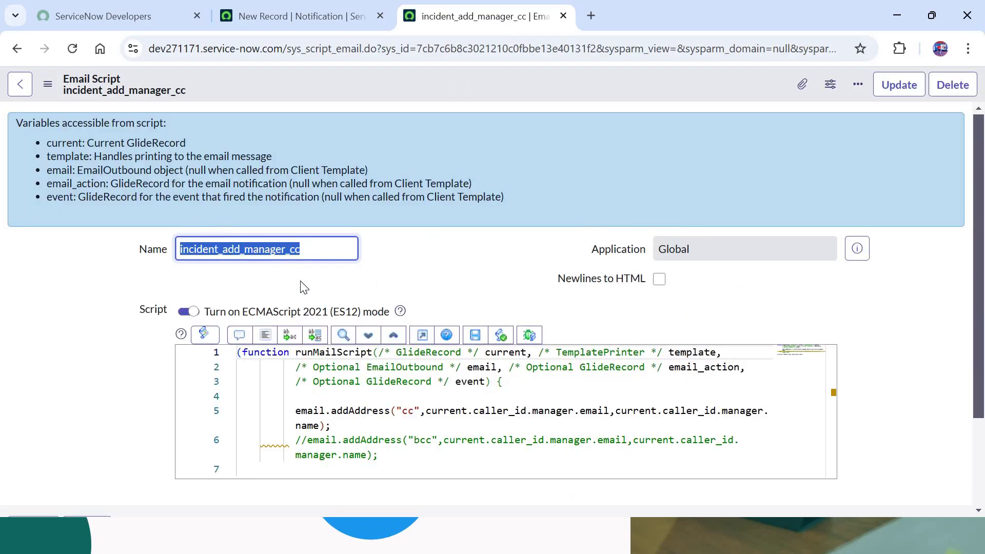
pyautogui.rightClick(264, 247)
pyautogui.click(310, 320)
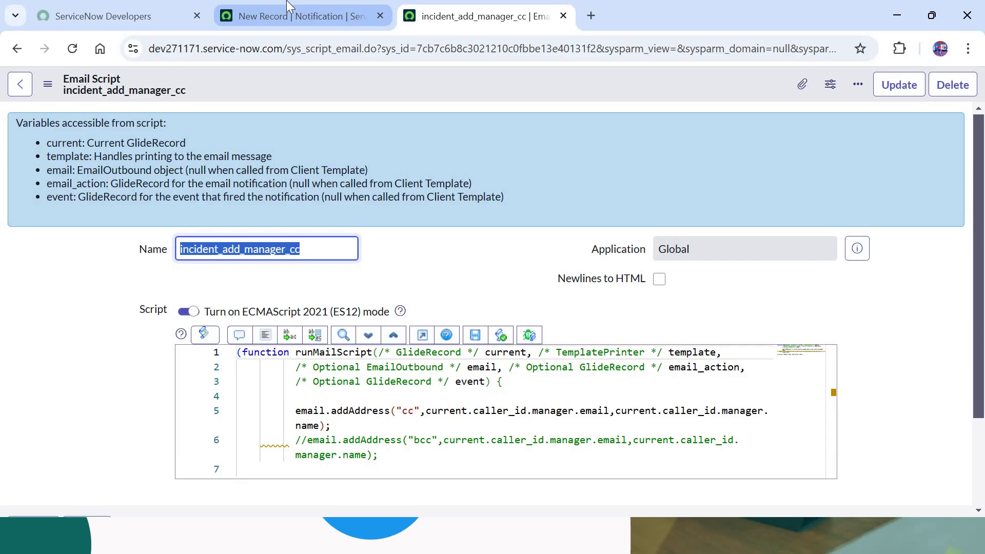
# In the notification message, insert ${mail_script:incident_add_manager_cc} using the copied script name
pyautogui.click(288, 6)
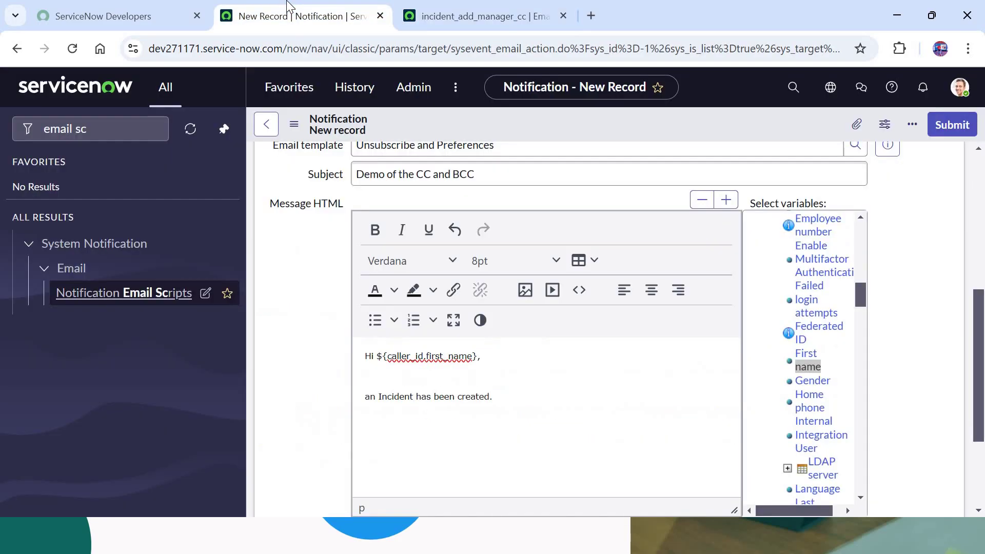
pyautogui.click(505, 395)
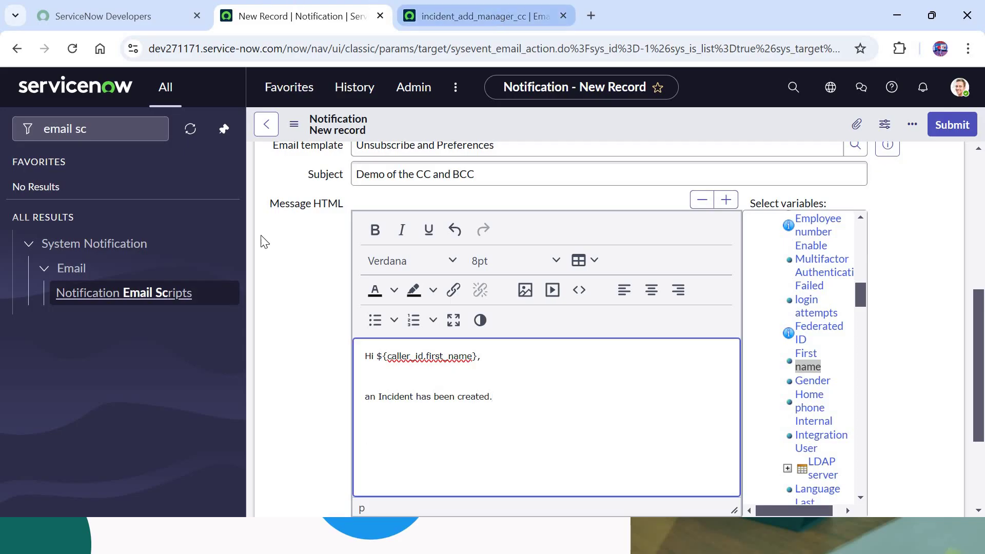
pyautogui.click(511, 10)
pyautogui.click(331, 7)
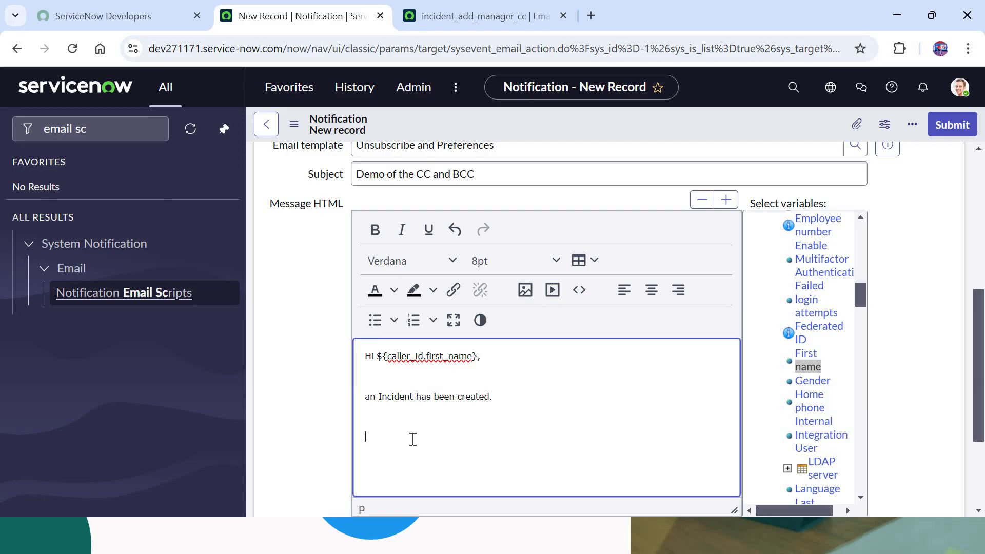
pyautogui.write('$')
pyautogui.write('{}')
pyautogui.write('ma')
pyautogui.write('il_')
pyautogui.write('script')
pyautogui.write(':')
pyautogui.doubleClick(413, 439)
pyautogui.press('Right')
pyautogui.hotkey('ctrl', 'v')
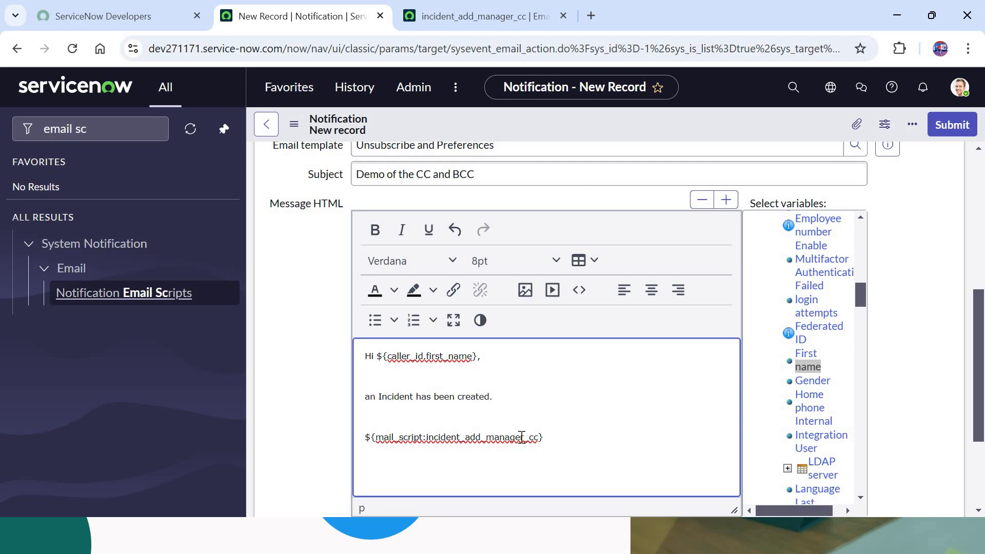
pyautogui.doubleClick(521, 437)
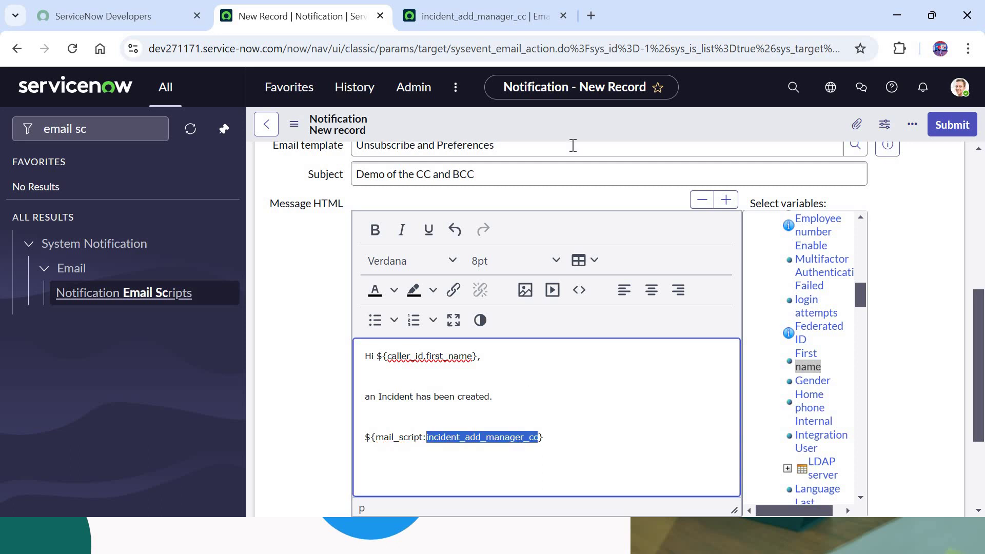
pyautogui.click(566, 438)
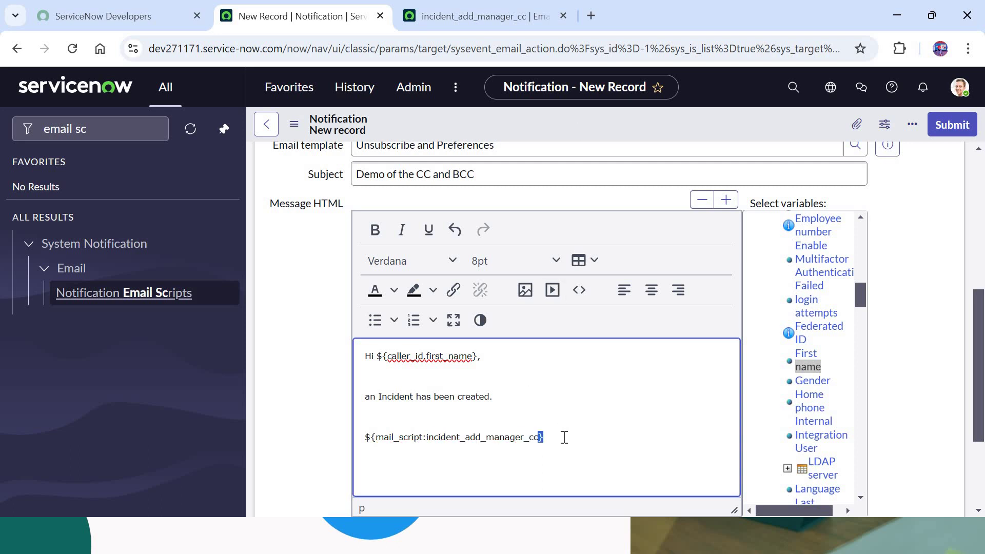
pyautogui.doubleClick(488, 438)
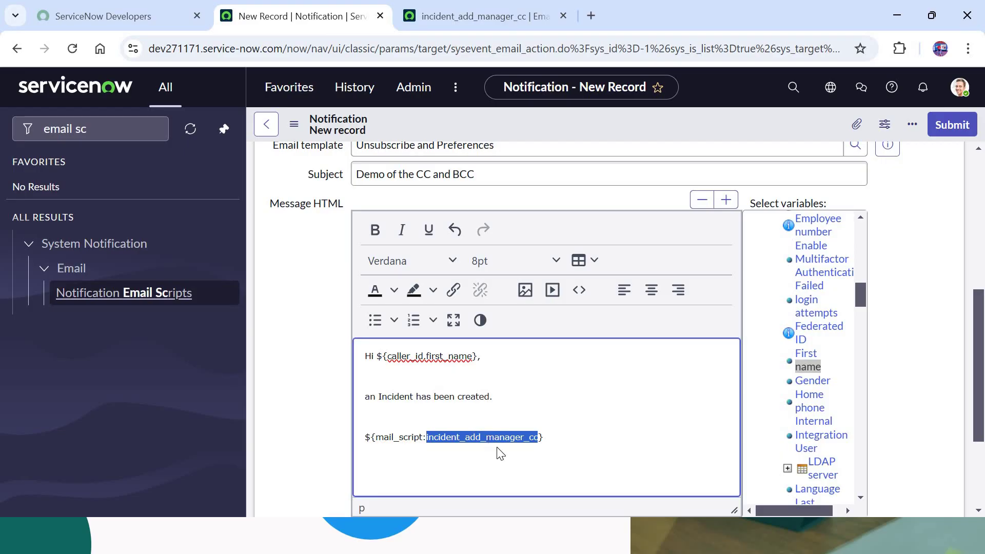
pyautogui.click(543, 437)
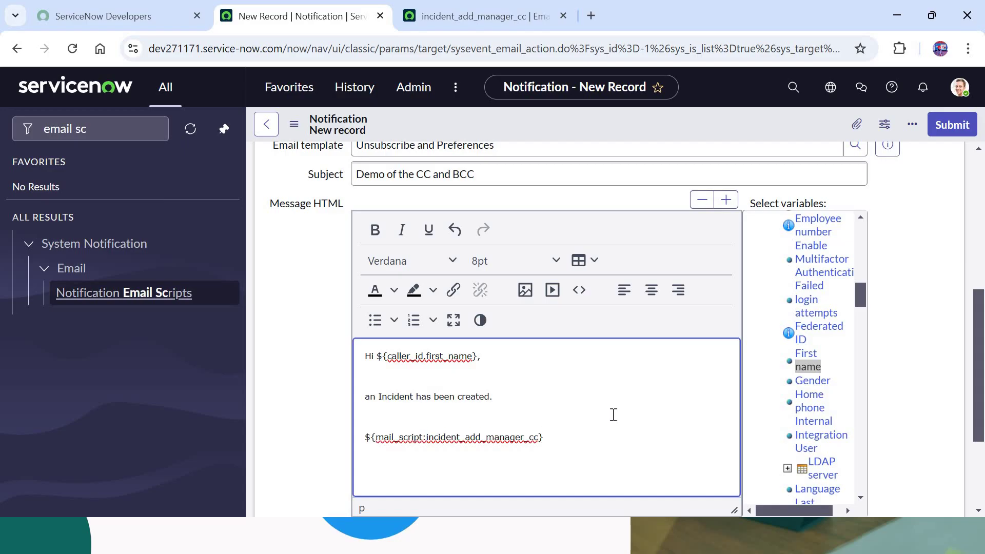
# Add the sign-off 'Regards,' and 'System Admin' on new lines
pyautogui.press('Return')
pyautogui.write('Regards,')
pyautogui.press('Return')
pyautogui.write('System Admin')
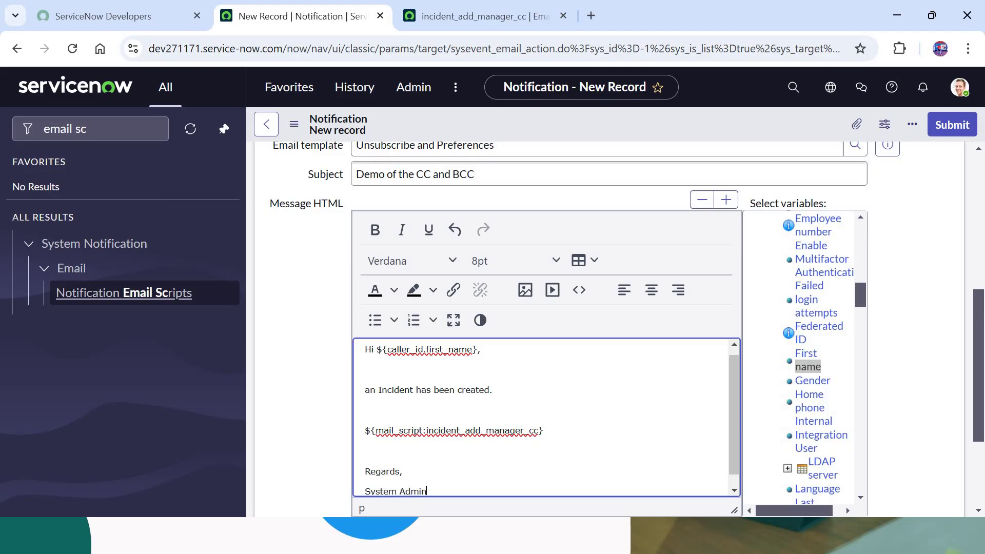
# Save the CC Demo notification and clear 'email sc' from the navigator filter
pyautogui.rightClick(674, 123)
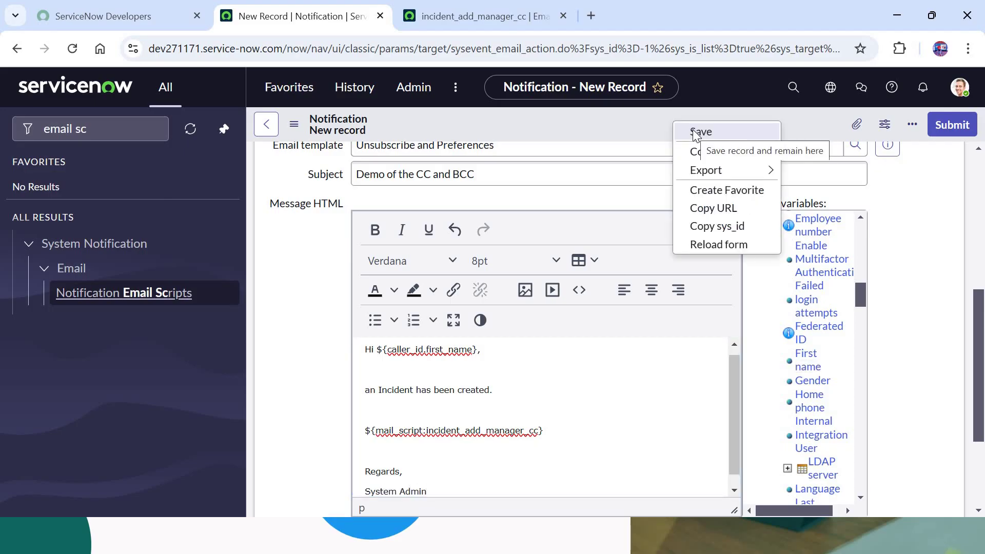
pyautogui.click(701, 132)
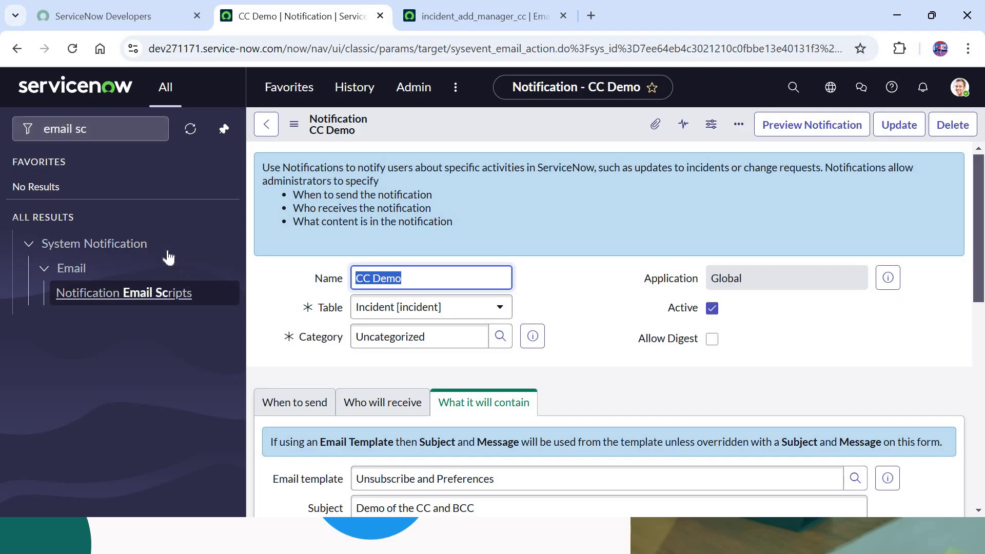
pyautogui.click(92, 129)
pyautogui.hotkey('ctrl', 'a')
pyautogui.press('BackSpace')
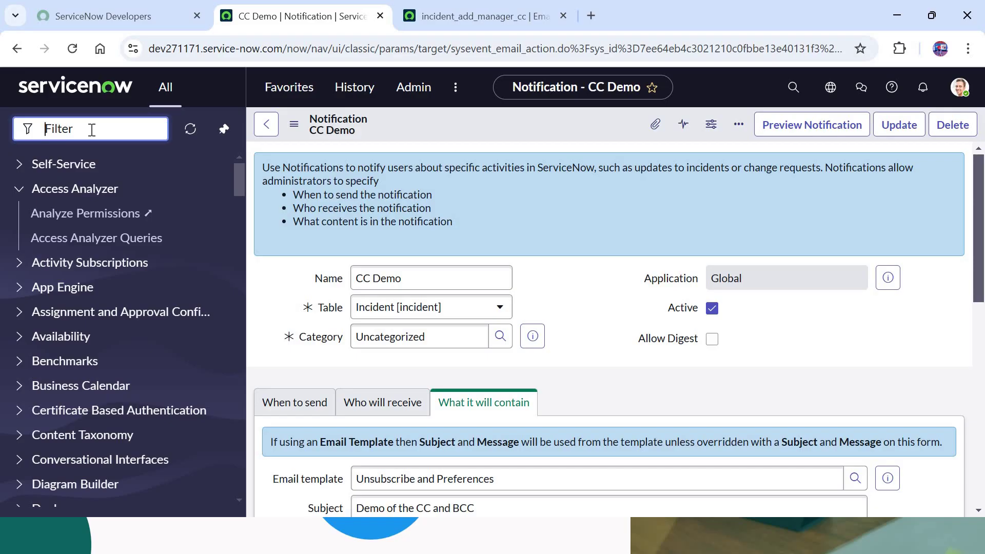
# Open the Users list in a new tab and view the first user's record
pyautogui.write('users')
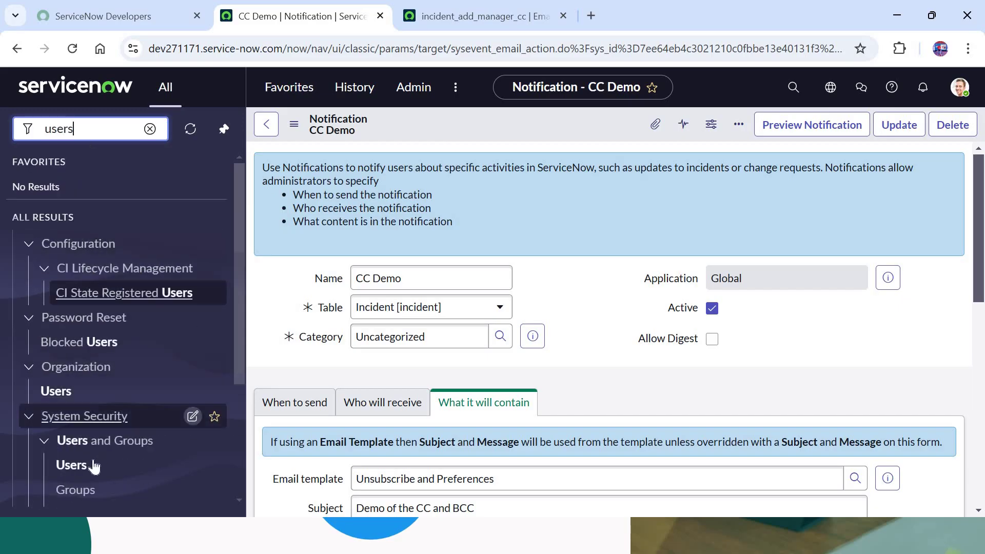
pyautogui.keyDown('ctrl'); pyautogui.click(77, 465); pyautogui.keyUp('ctrl')
pyautogui.click(467, 6)
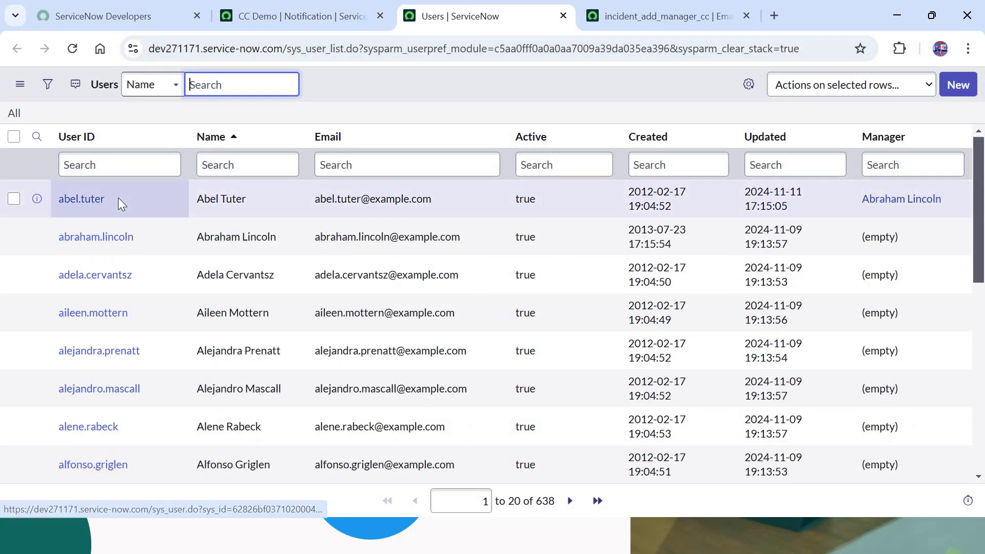
pyautogui.click(121, 204)
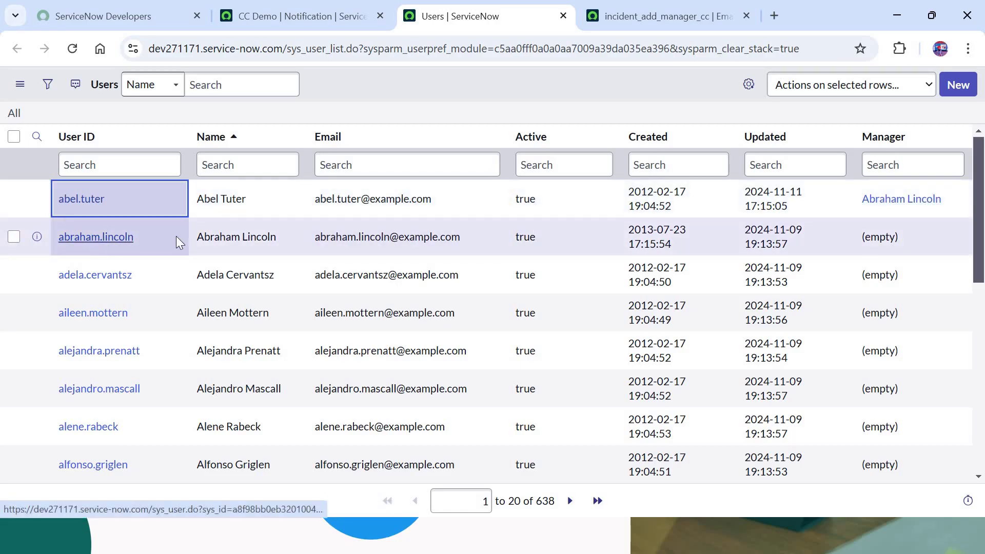
# Highlight the manager's email address, then return to the CC Demo notification's navigator search
pyautogui.click(323, 235)
pyautogui.moveTo(440, 236); pyautogui.dragTo(447, 233)
pyautogui.click(447, 233)
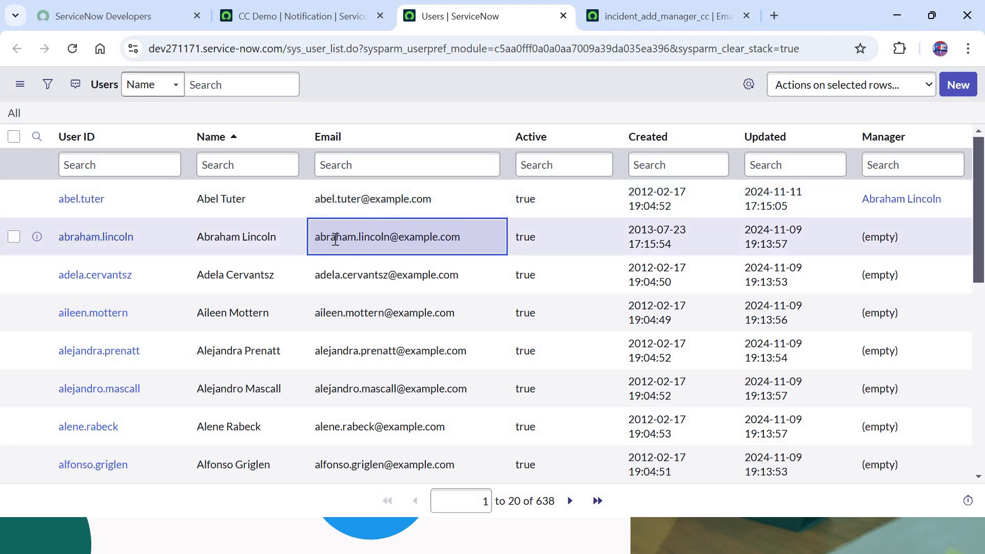
pyautogui.moveTo(346, 240); pyautogui.dragTo(427, 242)
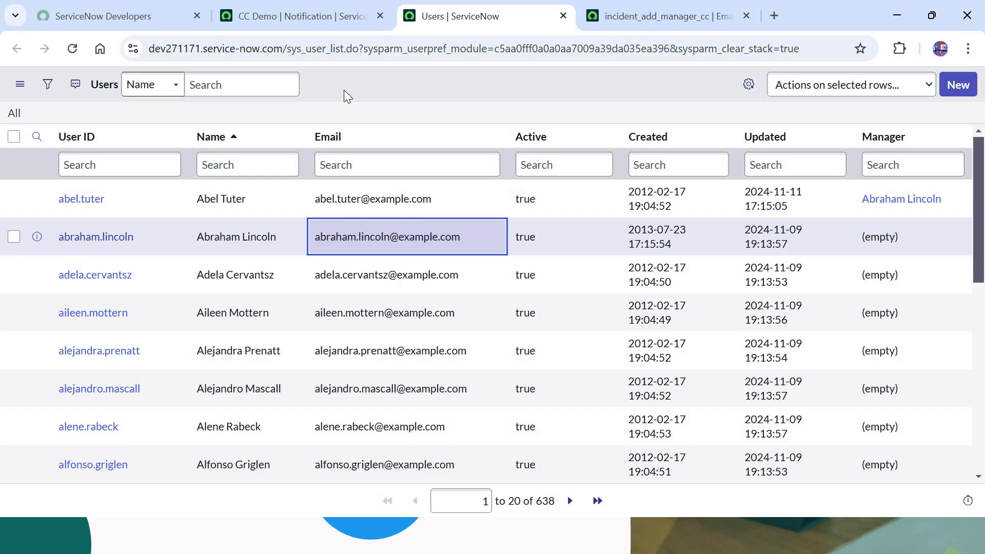
pyautogui.click(315, 20)
pyautogui.doubleClick(93, 132)
# From incident.LIST, create an incident with caller Abel Tuter and short description 'Demo CC', then save it
pyautogui.write('incident.LIST')
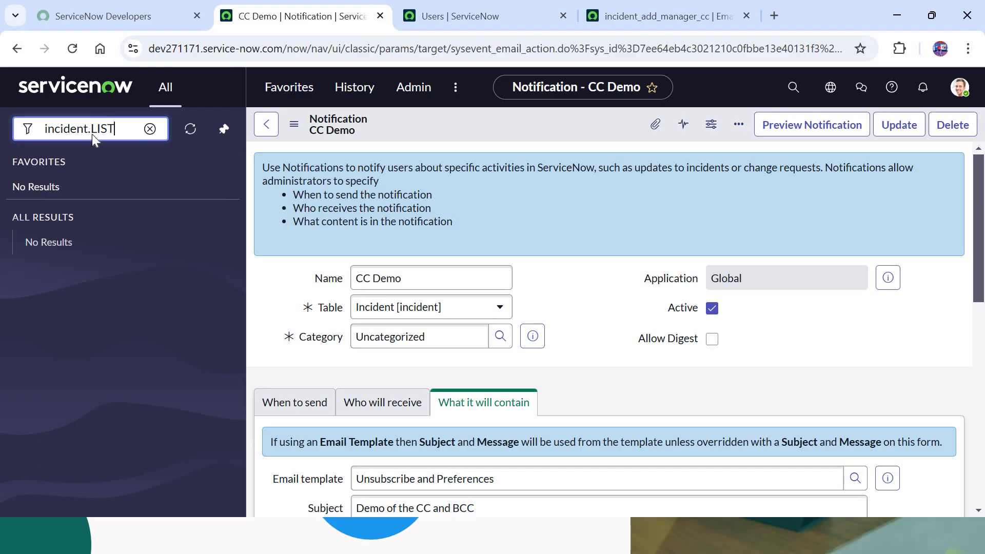
pyautogui.press('Return')
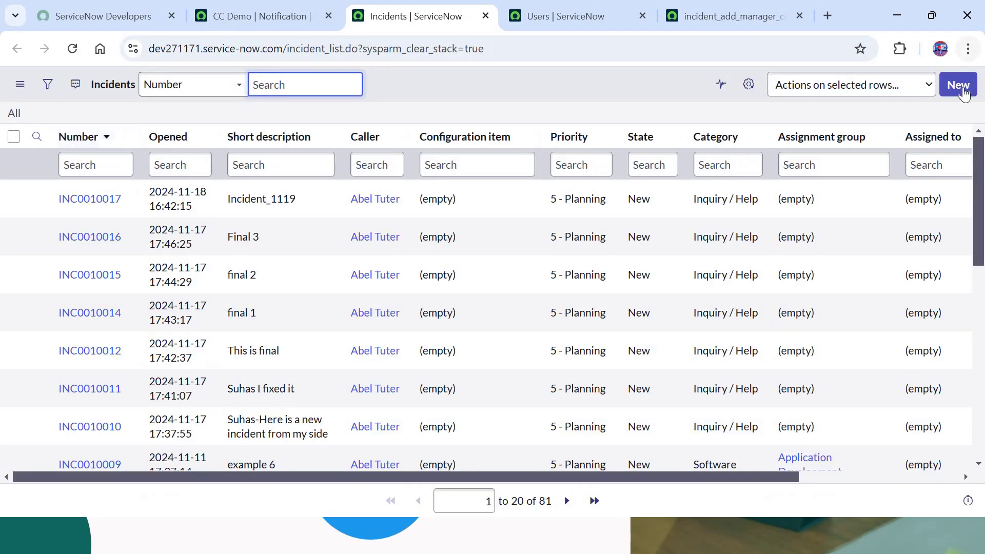
pyautogui.click(962, 90)
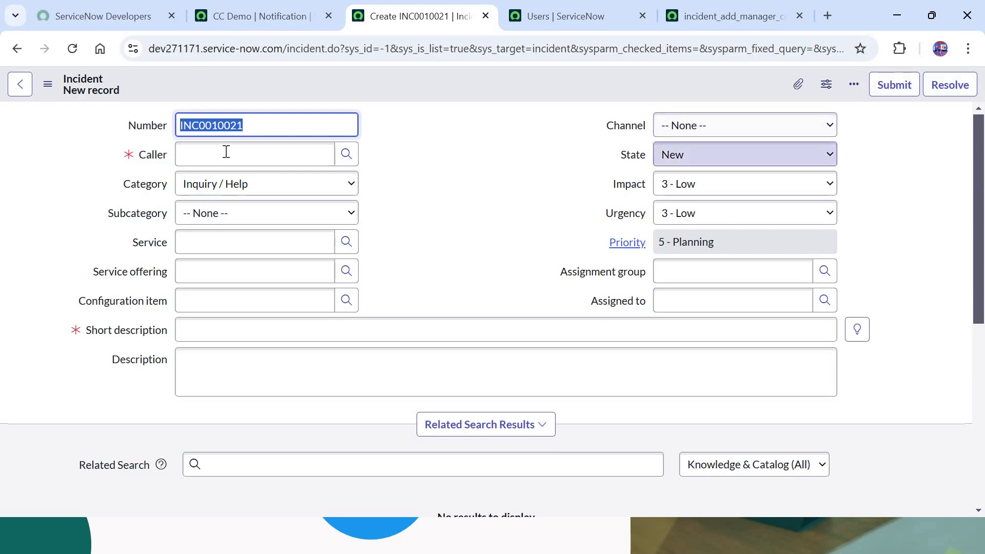
pyautogui.click(224, 152)
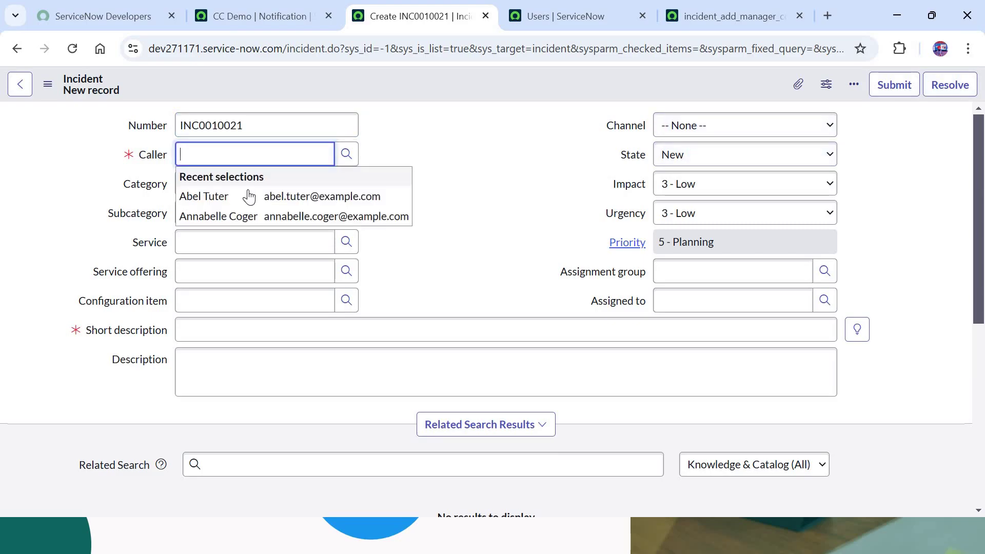
pyautogui.click(249, 196)
pyautogui.click(288, 324)
pyautogui.write('D')
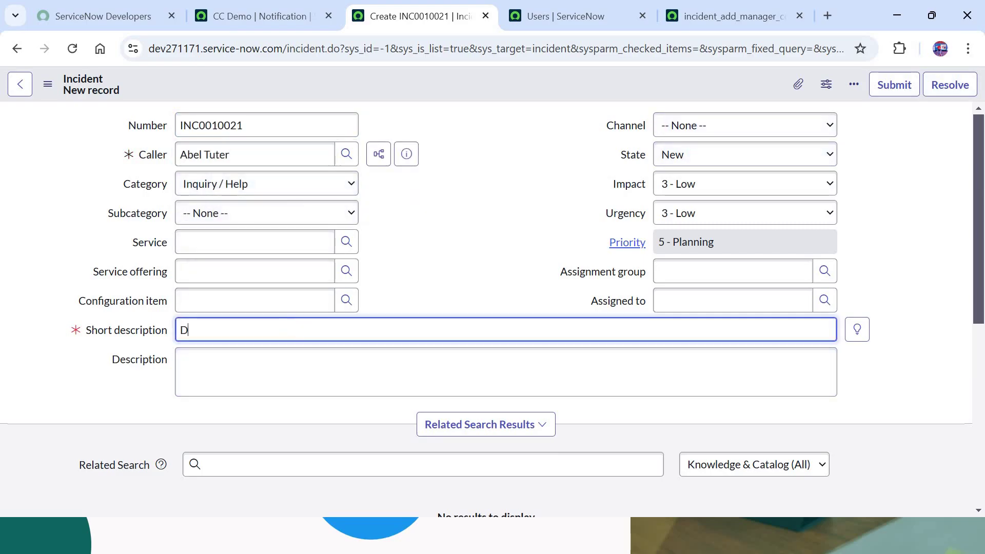
pyautogui.write('emo CC')
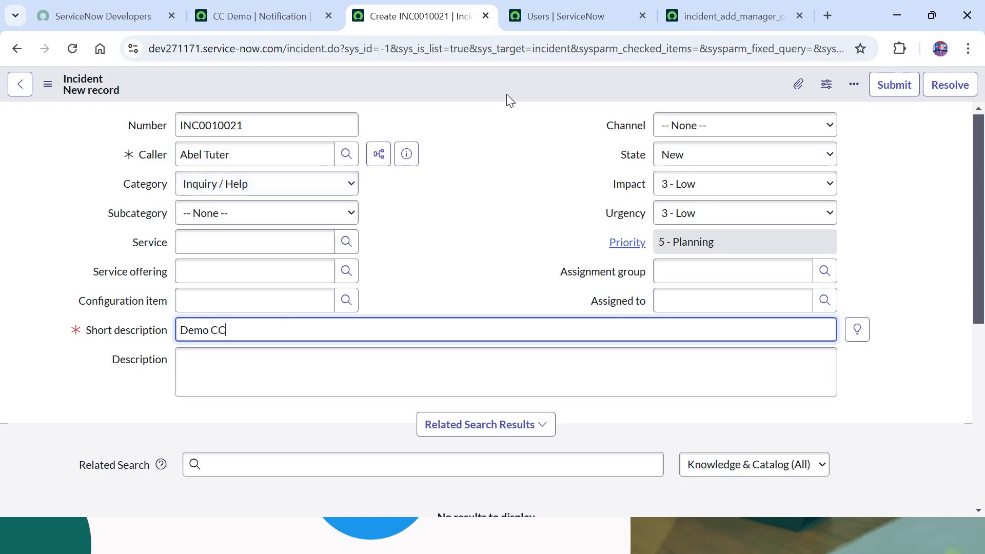
pyautogui.rightClick(508, 96)
pyautogui.click(525, 103)
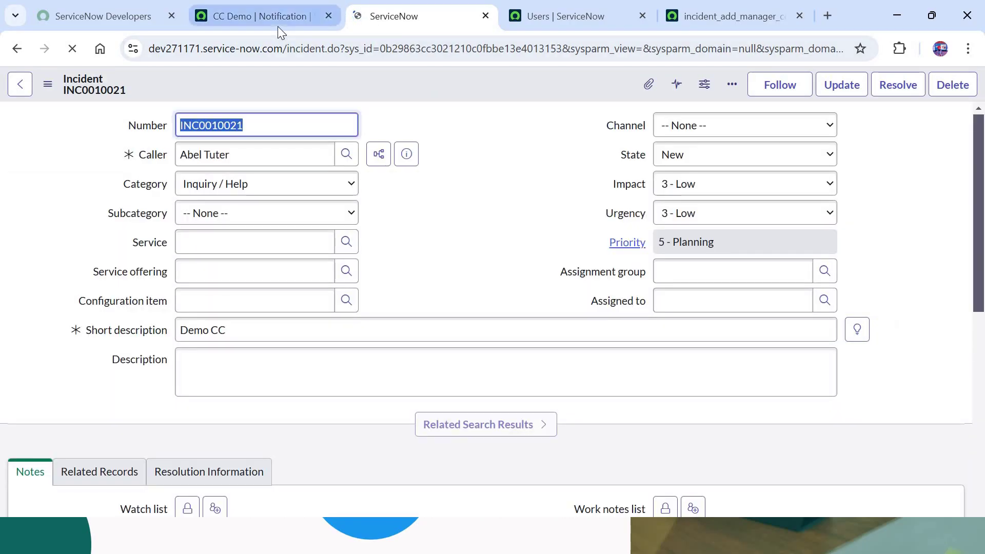
# Open the Outbox mailbox in its own tab from the navigator
pyautogui.click(278, 26)
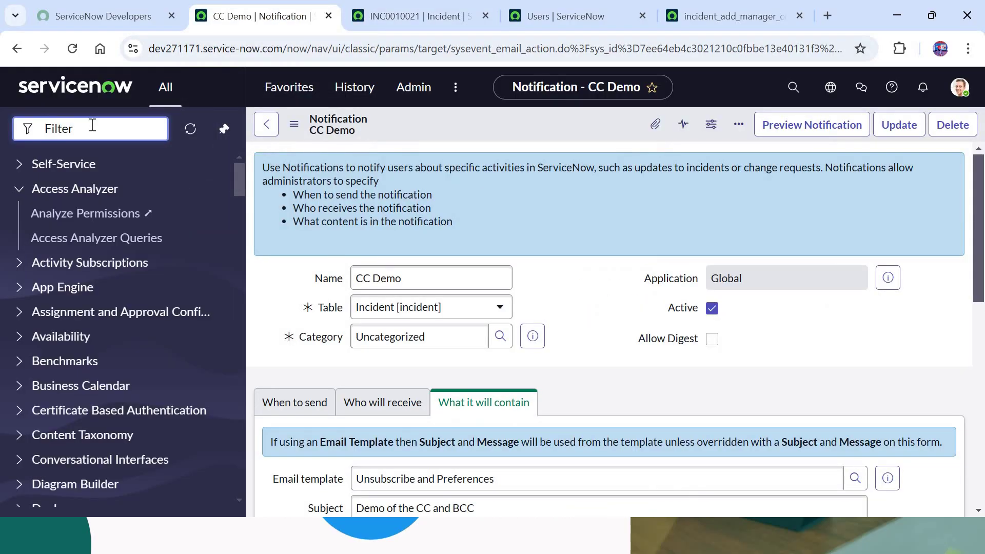
pyautogui.write('outbox')
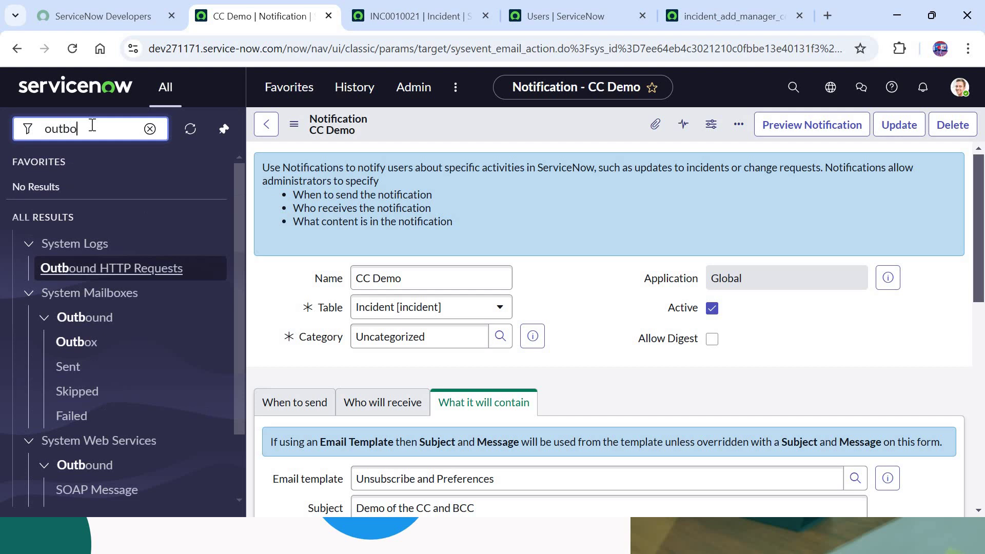
pyautogui.middleClick(75, 293)
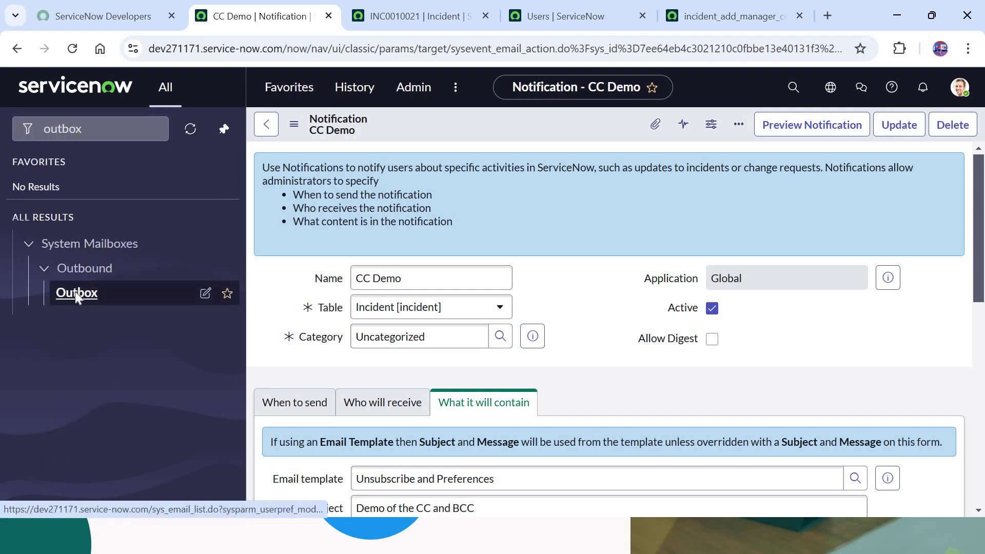
pyautogui.click(468, 6)
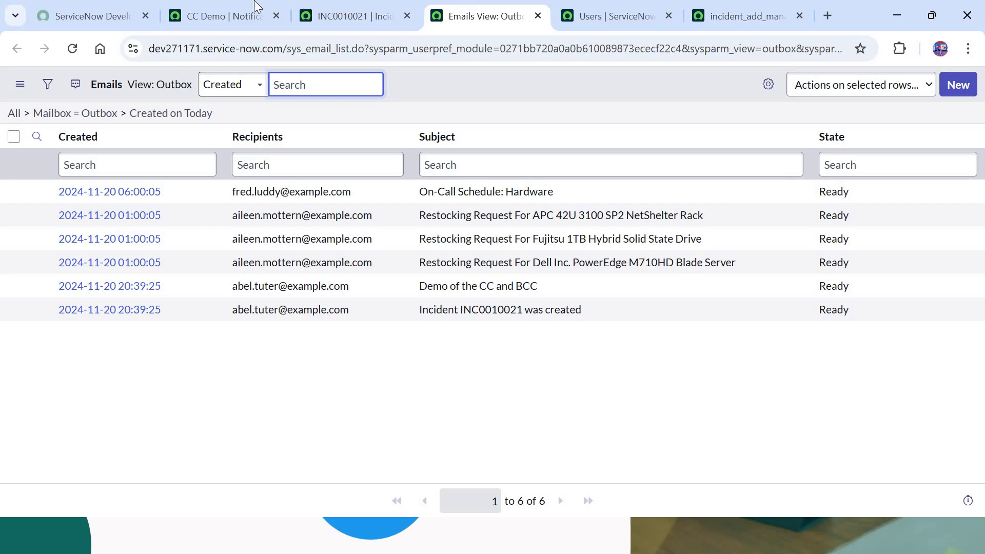
# Open the Sent mailbox in another tab, then return to the Outbox list
pyautogui.click(233, 13)
pyautogui.click(117, 136)
pyautogui.write('sent')
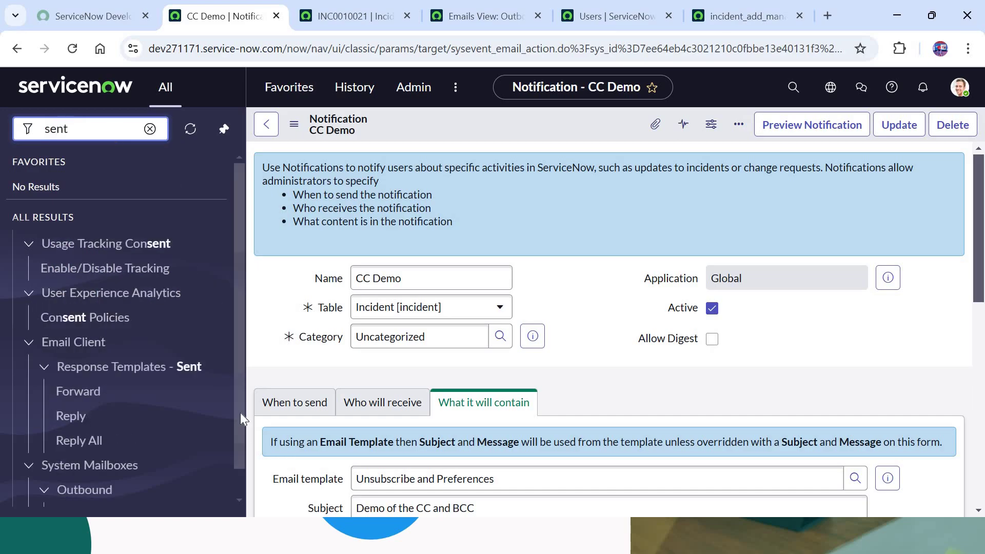
pyautogui.click(240, 470)
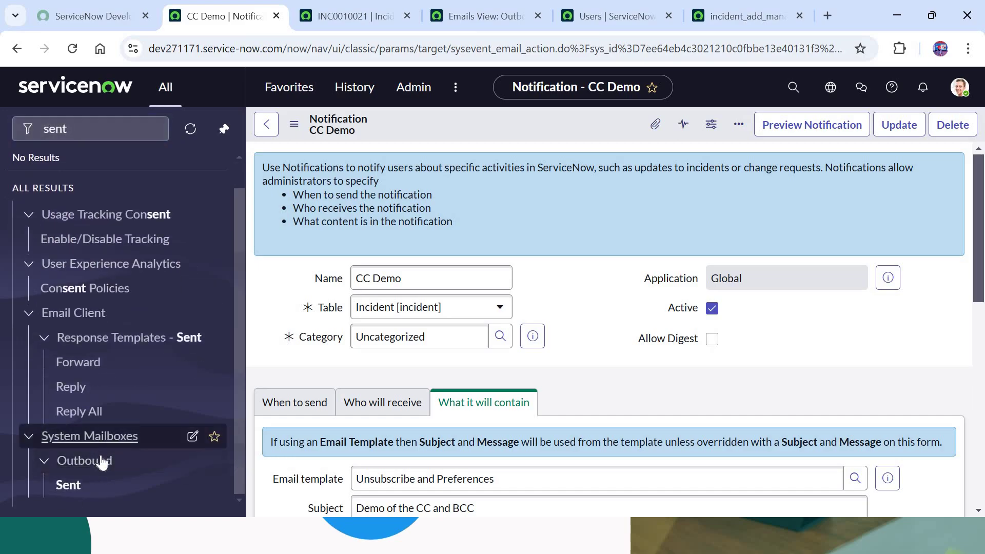
pyautogui.middleClick(69, 485)
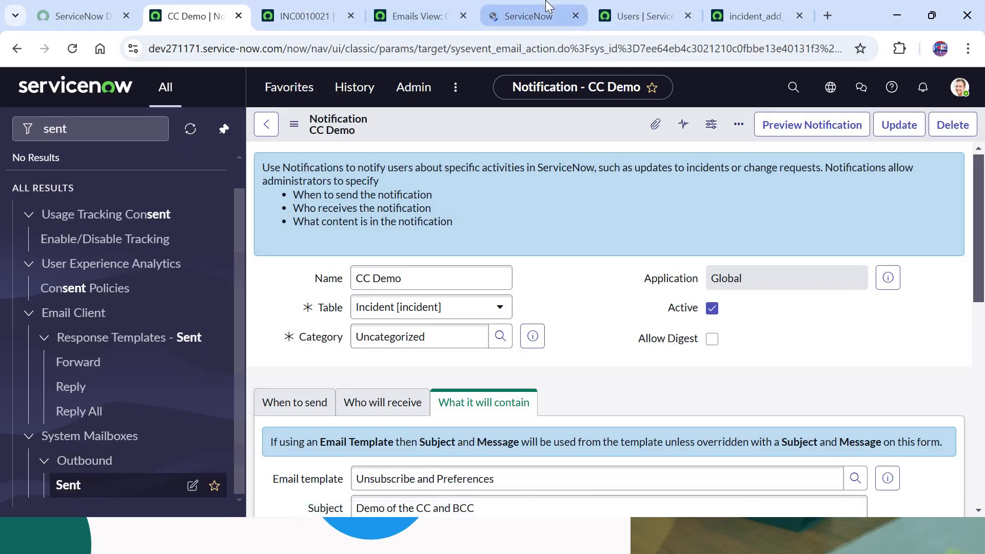
pyautogui.click(547, 6)
pyautogui.click(447, 6)
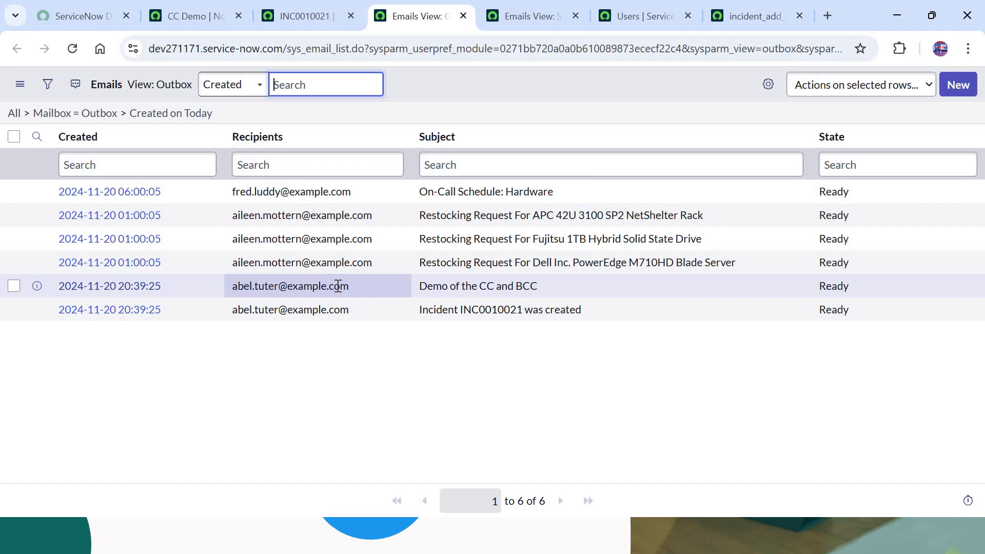
# Add the Copied column to the Outbox list and open the 'Demo of the CC and BCC' email
pyautogui.click(767, 85)
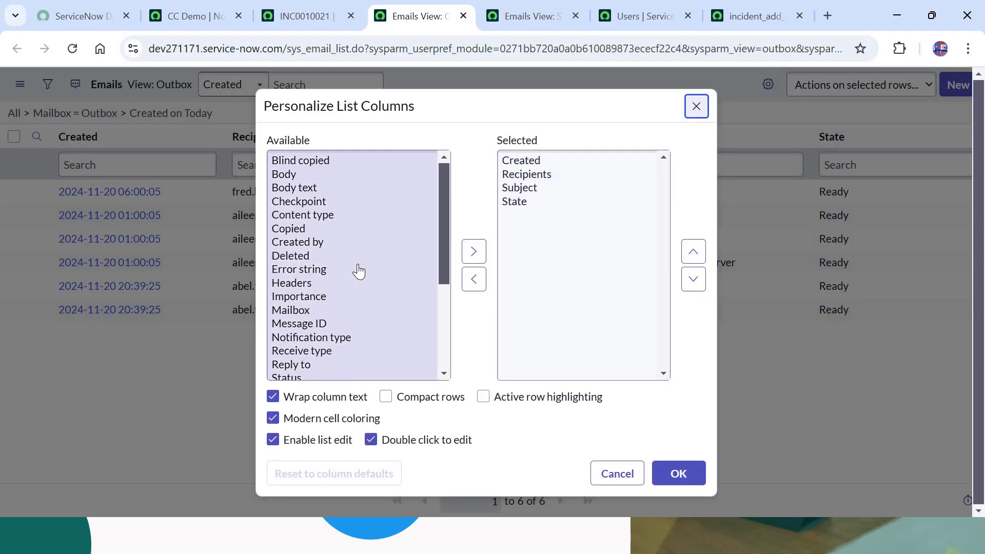
pyautogui.click(359, 269)
pyautogui.click(352, 228)
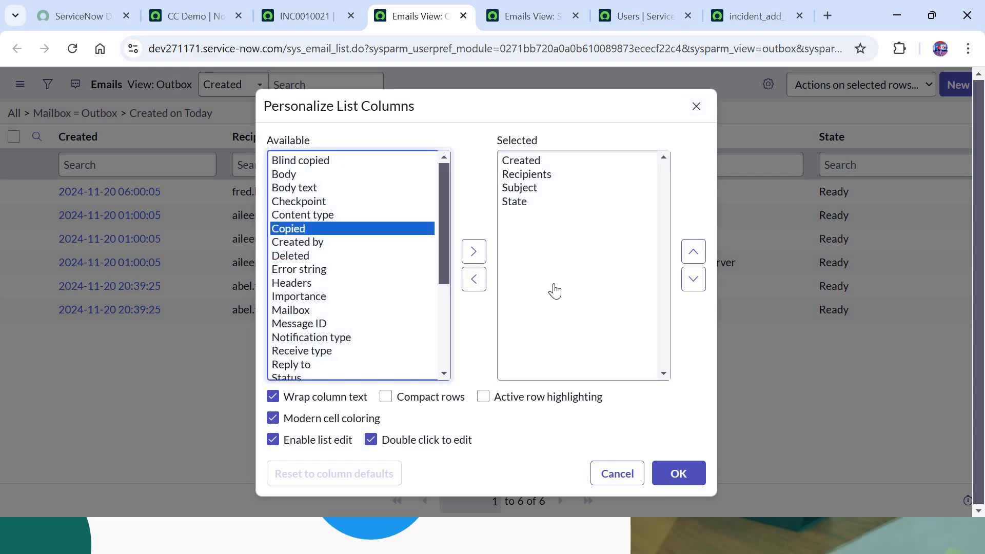
pyautogui.click(473, 250)
pyautogui.click(678, 473)
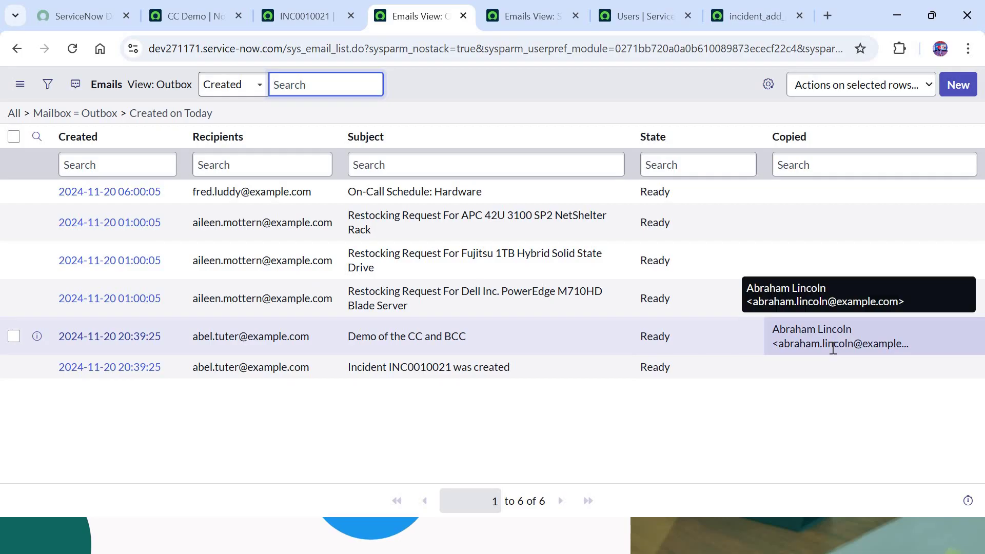
pyautogui.click(152, 340)
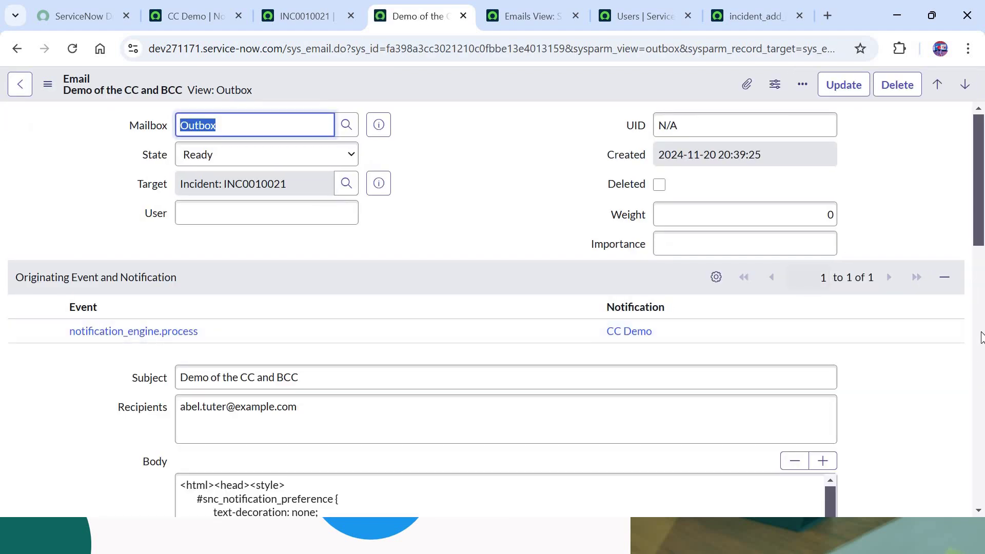
# Preview the email and highlight its 'an Incident has been created' sentence and 'Regards' sign-off
pyautogui.scroll(-15, 981, 336)
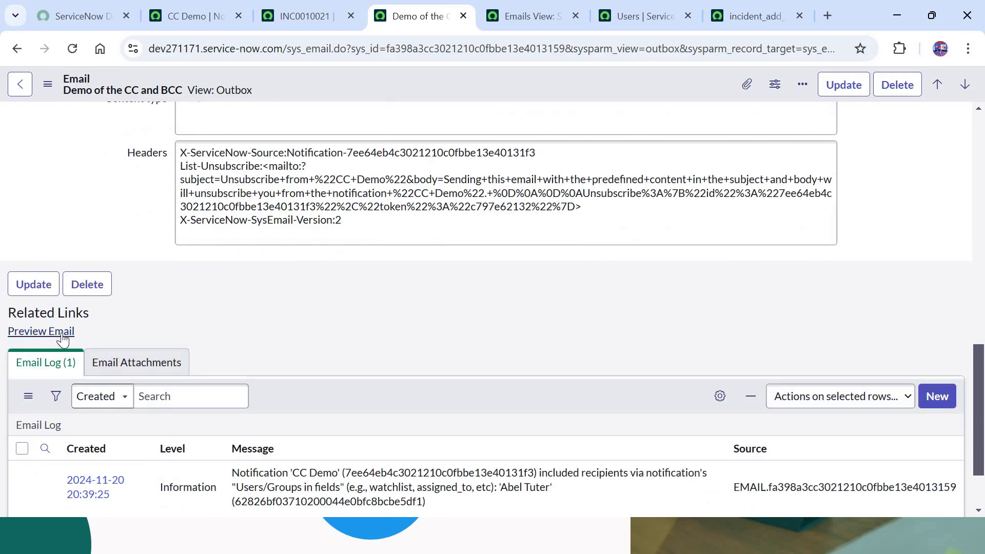
pyautogui.click(62, 333)
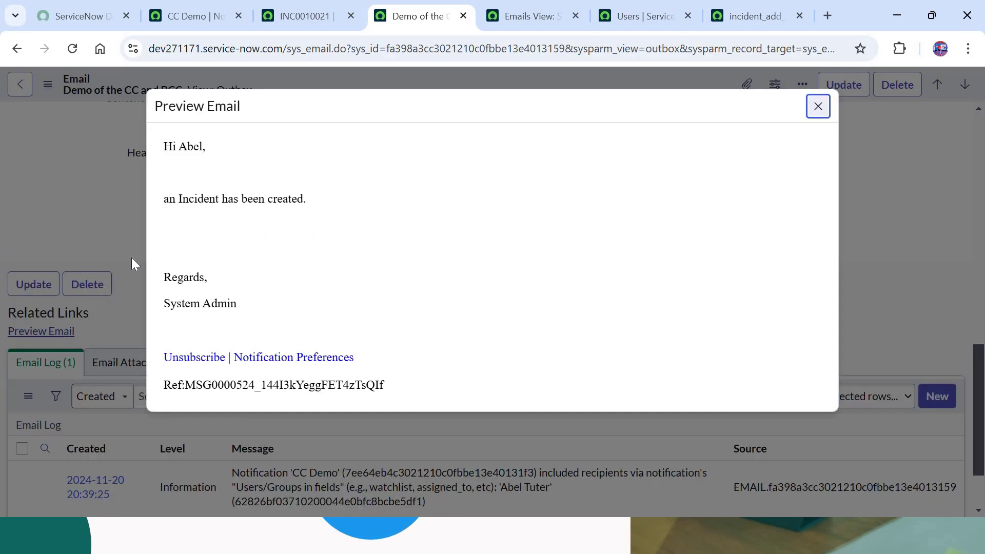
pyautogui.moveTo(175, 198); pyautogui.dragTo(174, 247)
pyautogui.click(179, 254)
pyautogui.doubleClick(205, 221)
pyautogui.doubleClick(204, 199)
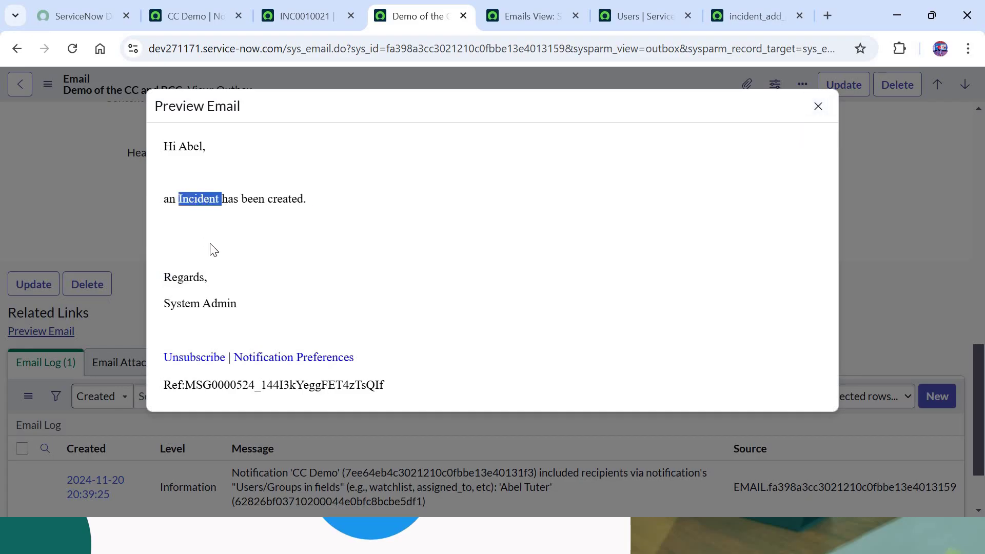